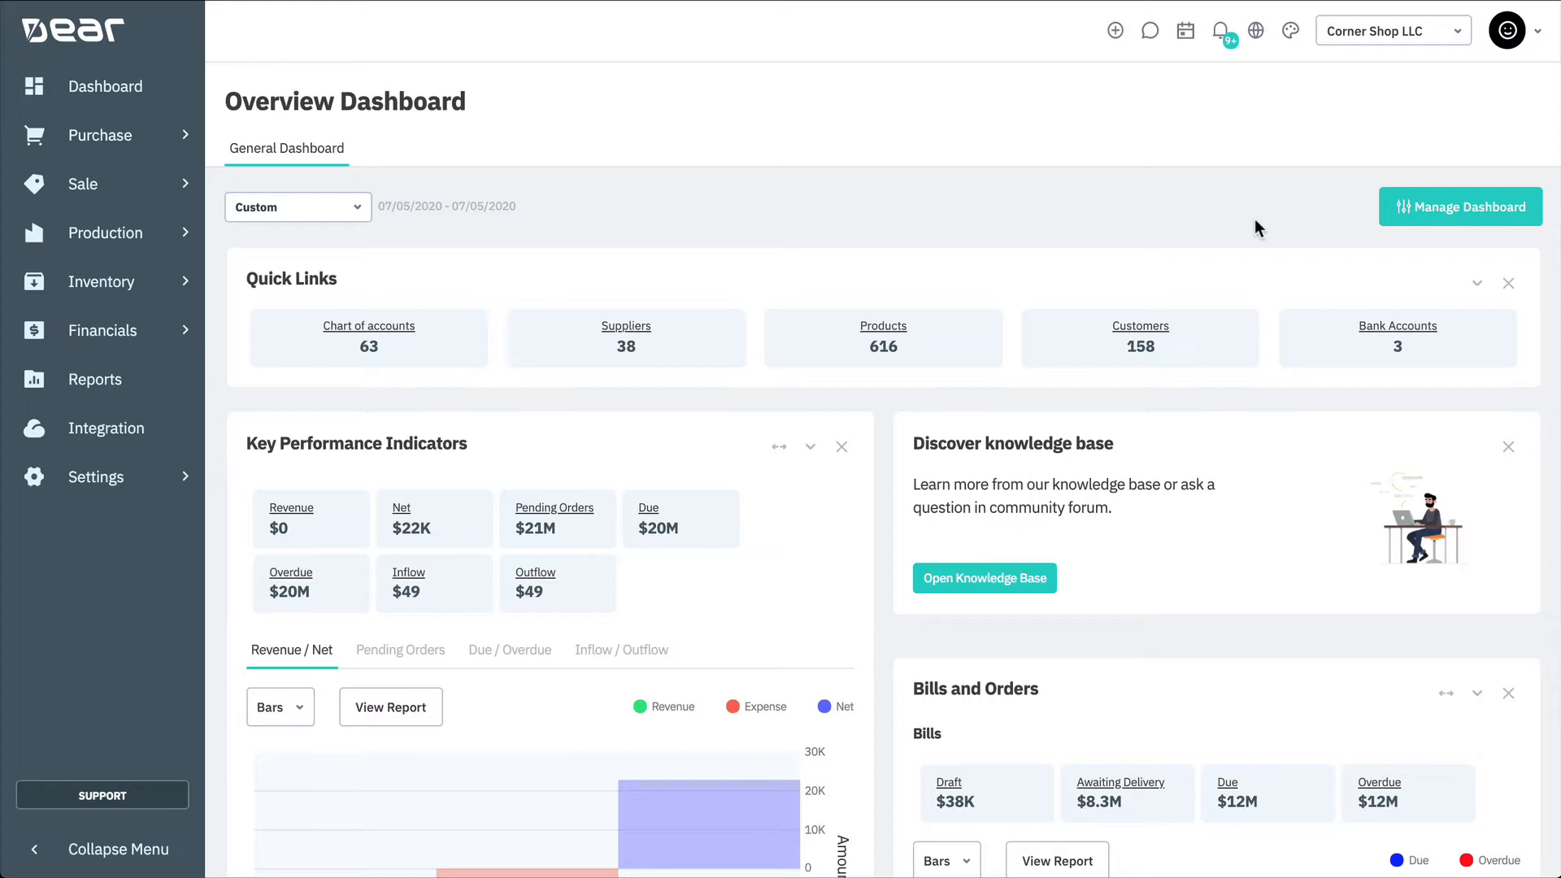
# Step: Open the Warranties reference book from the stock section of the settings' reference books
pyautogui.click(163, 477)
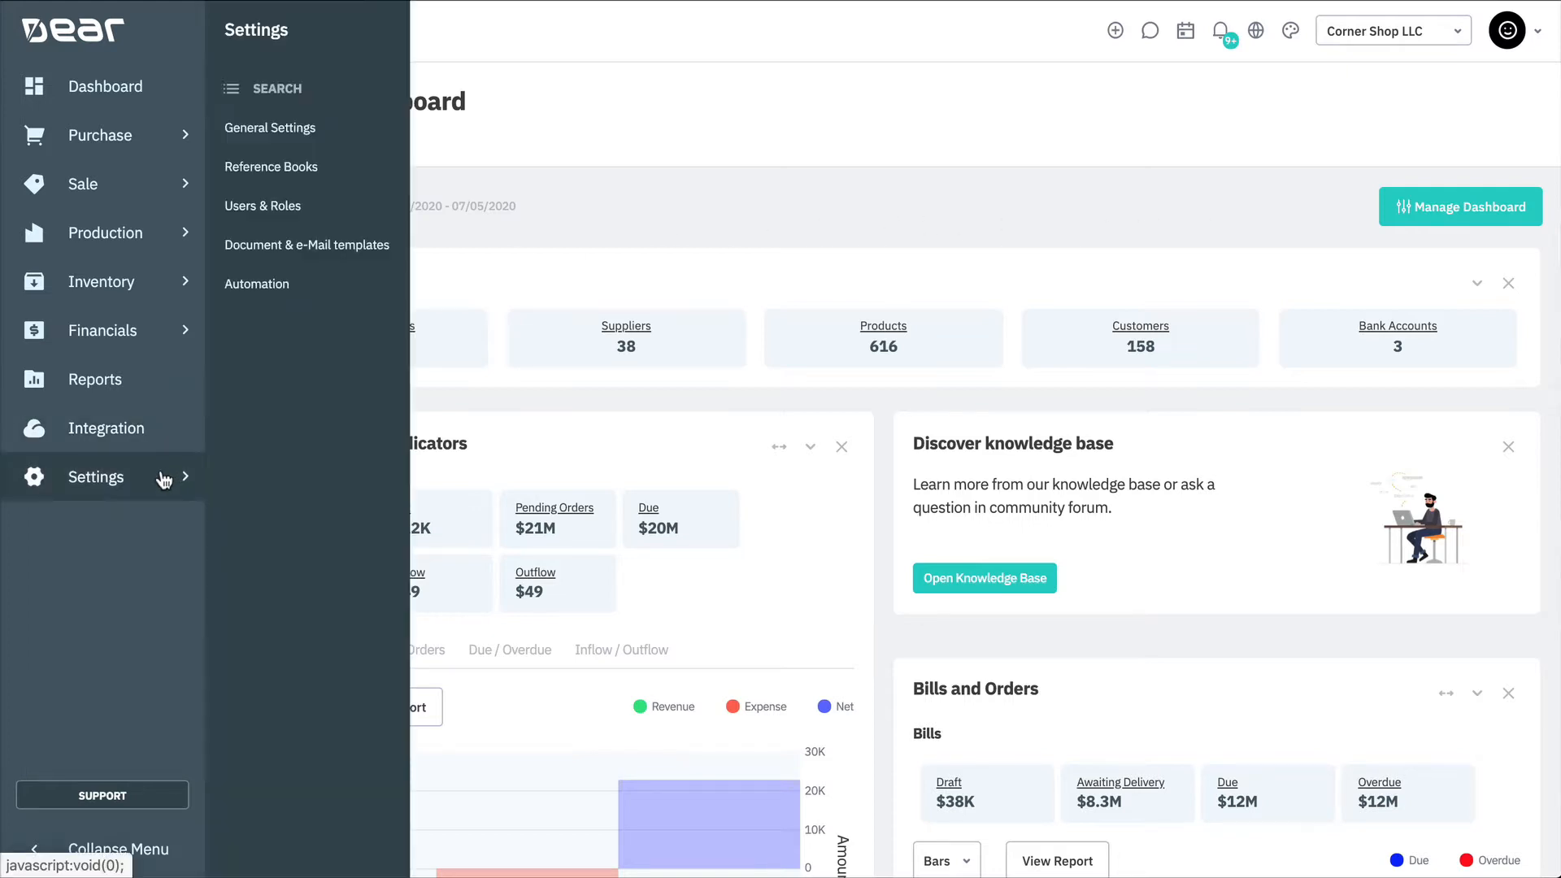
pyautogui.click(350, 166)
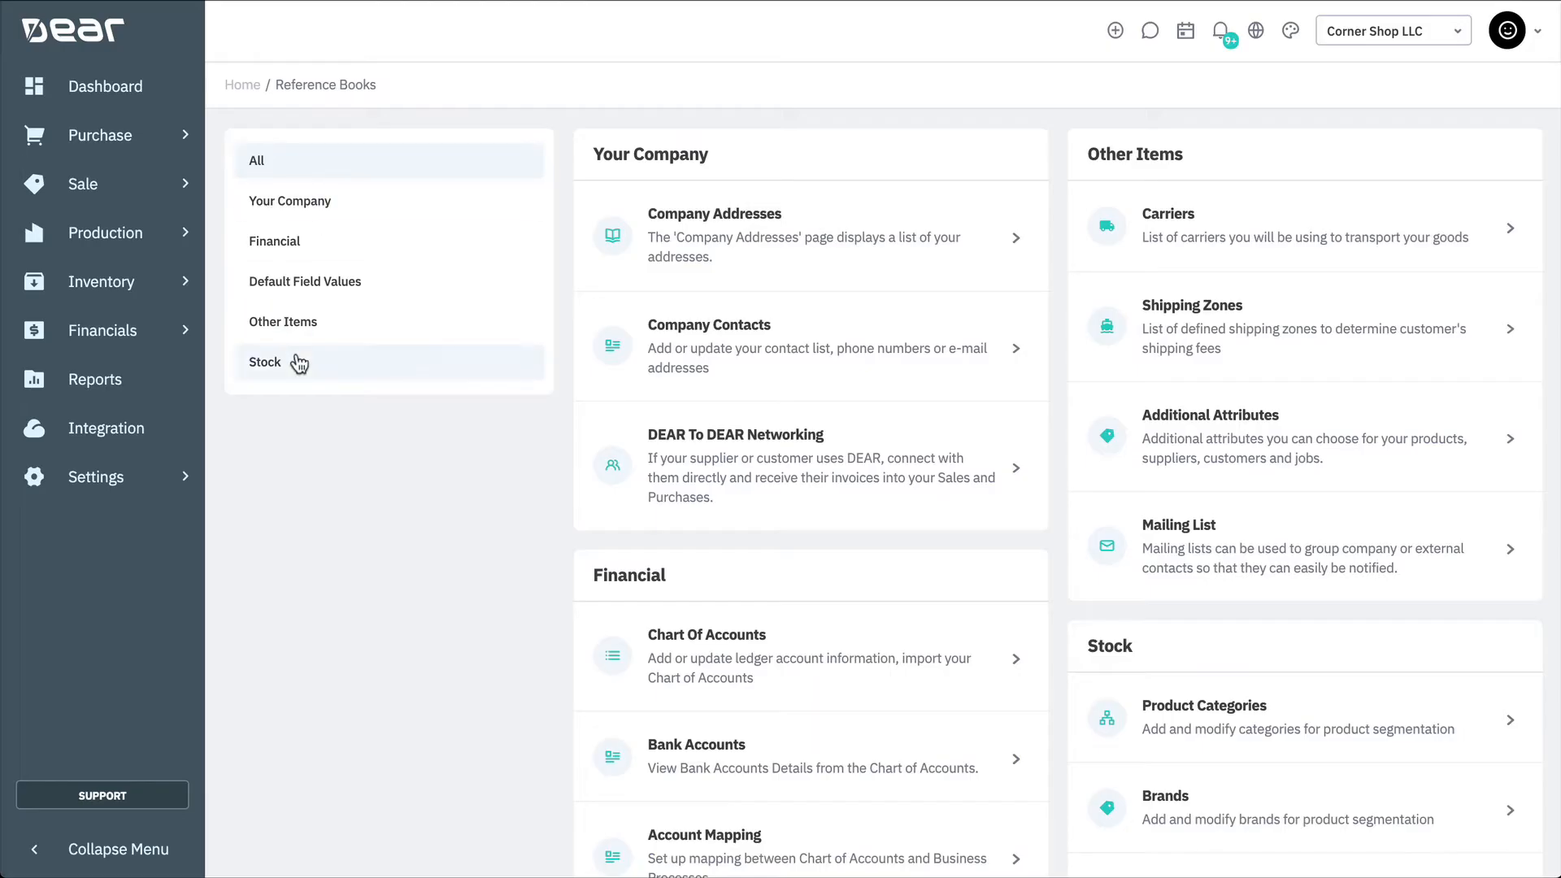
pyautogui.click(300, 358)
pyautogui.scroll(-1, 837, 454)
pyautogui.scroll(-1, 837, 454)
pyautogui.click(851, 747)
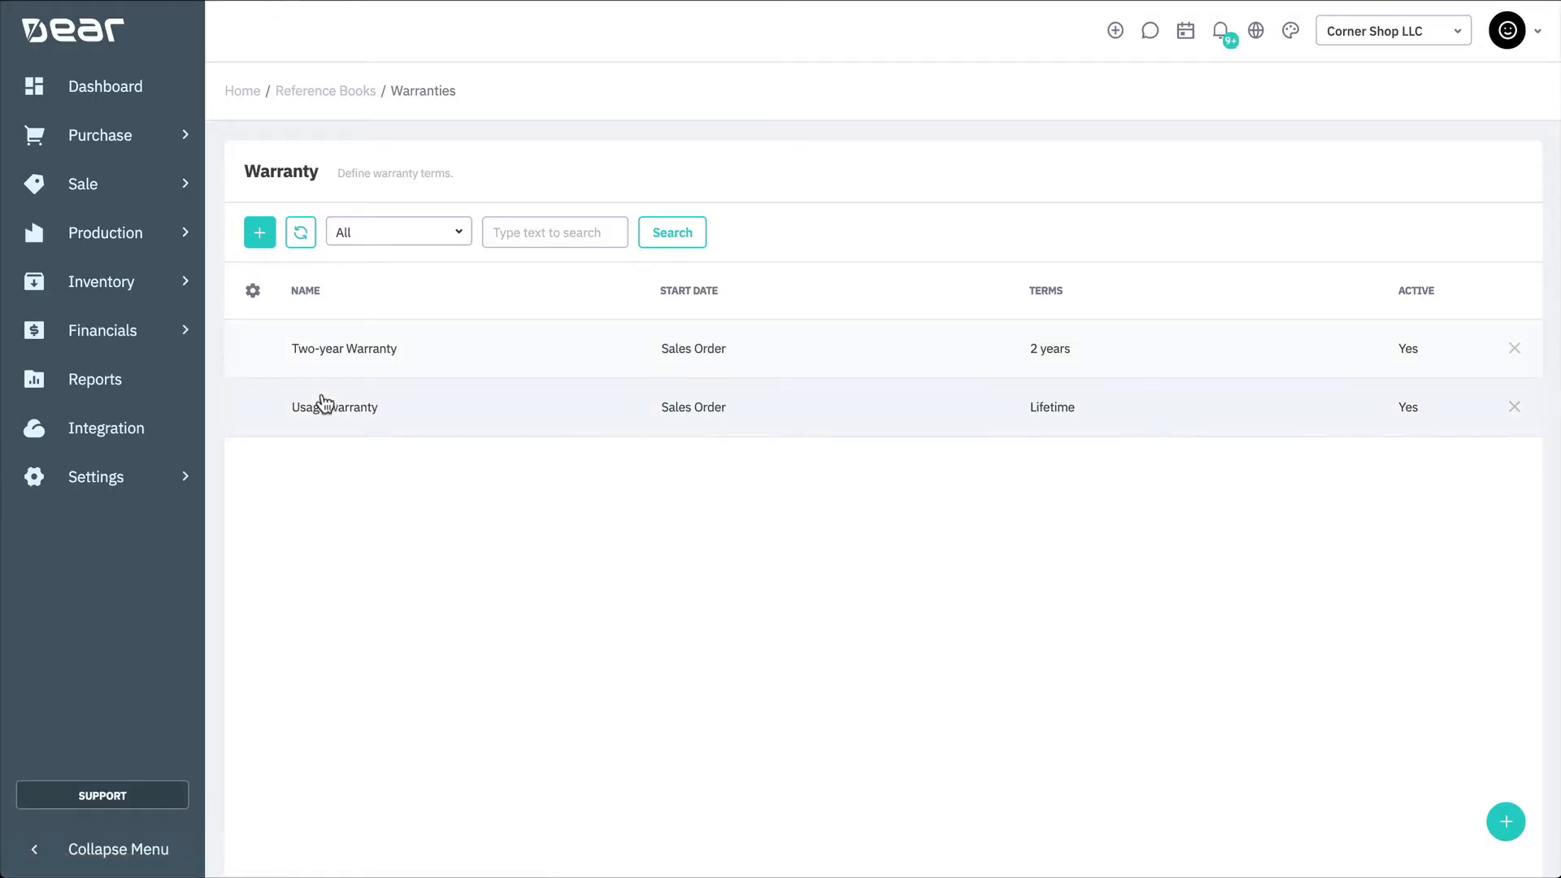
# Step: Create a new warranty named Furniture Warranty
pyautogui.click(261, 233)
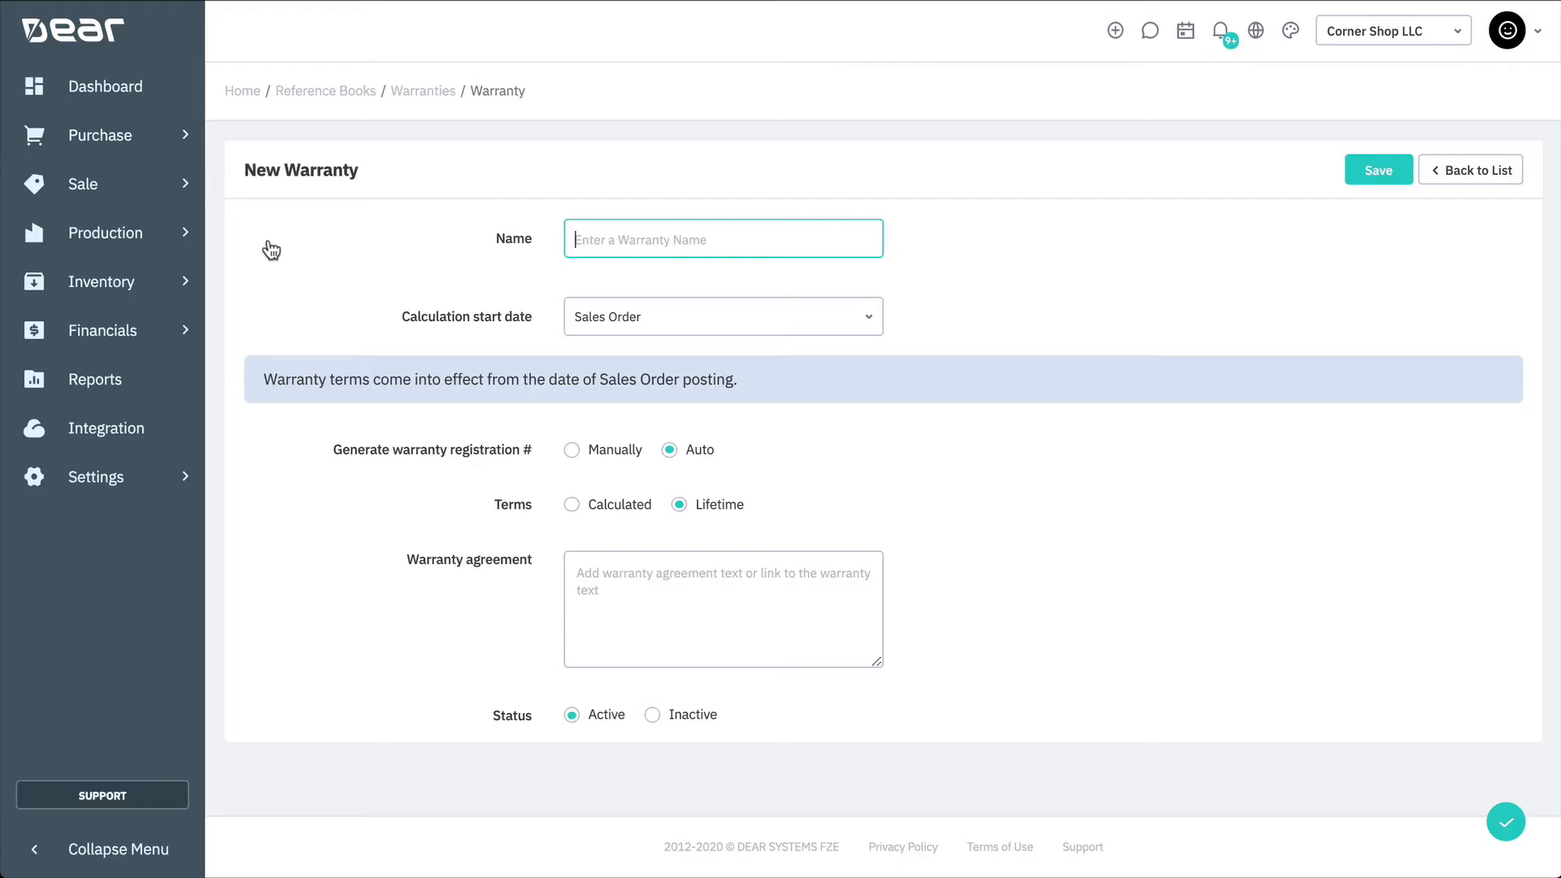
pyautogui.write('Furniture Warranty')
# Step: Set the warranty's calculation start date to Invoice, keeping registration number generation on Auto
pyautogui.click(868, 322)
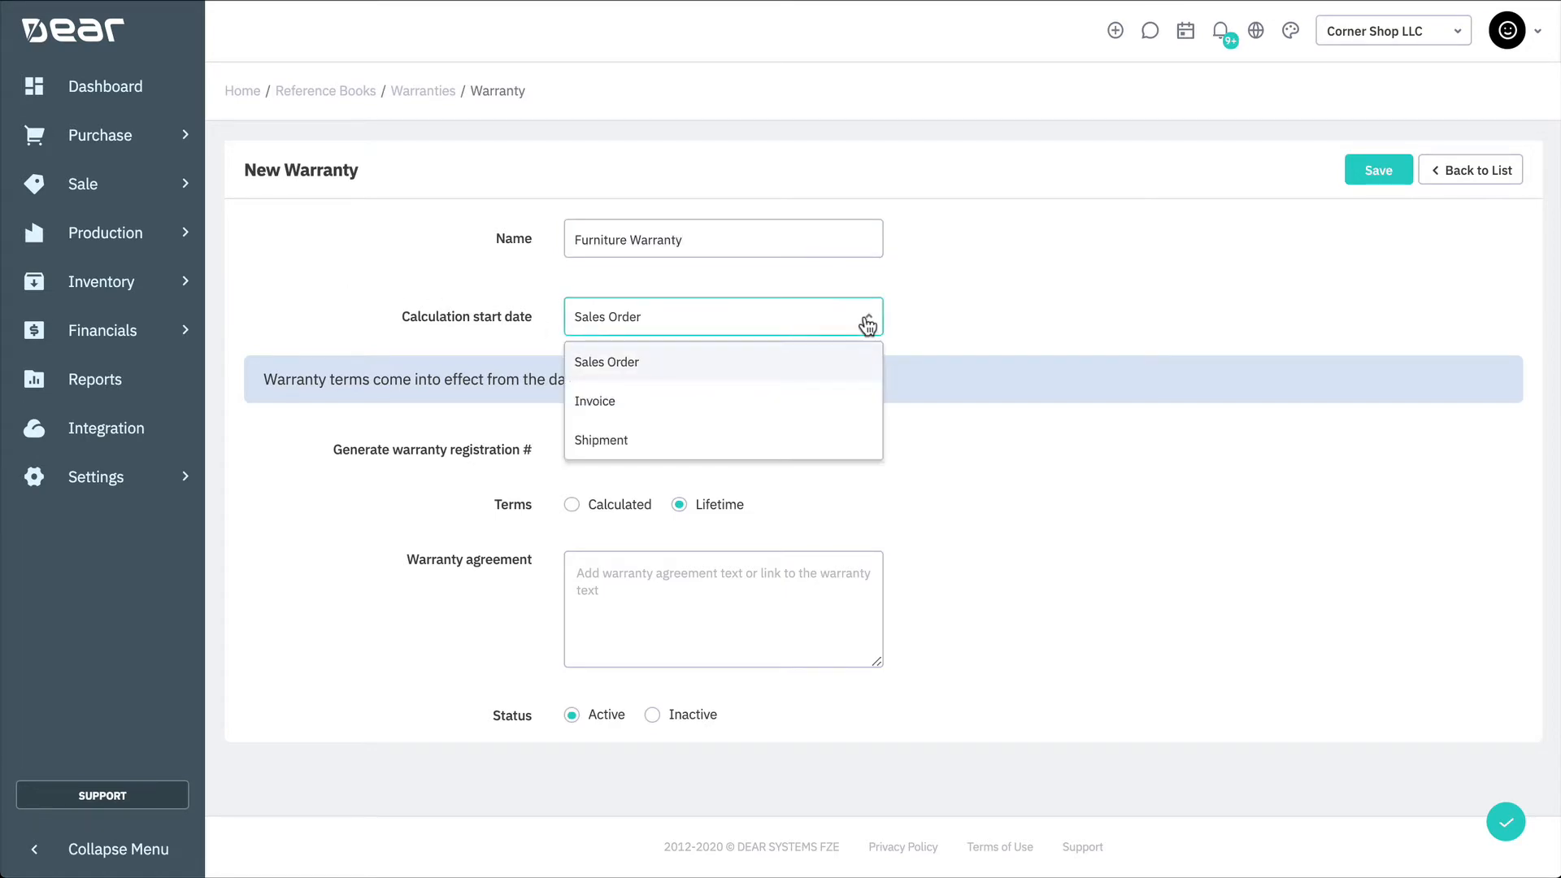
pyautogui.click(852, 413)
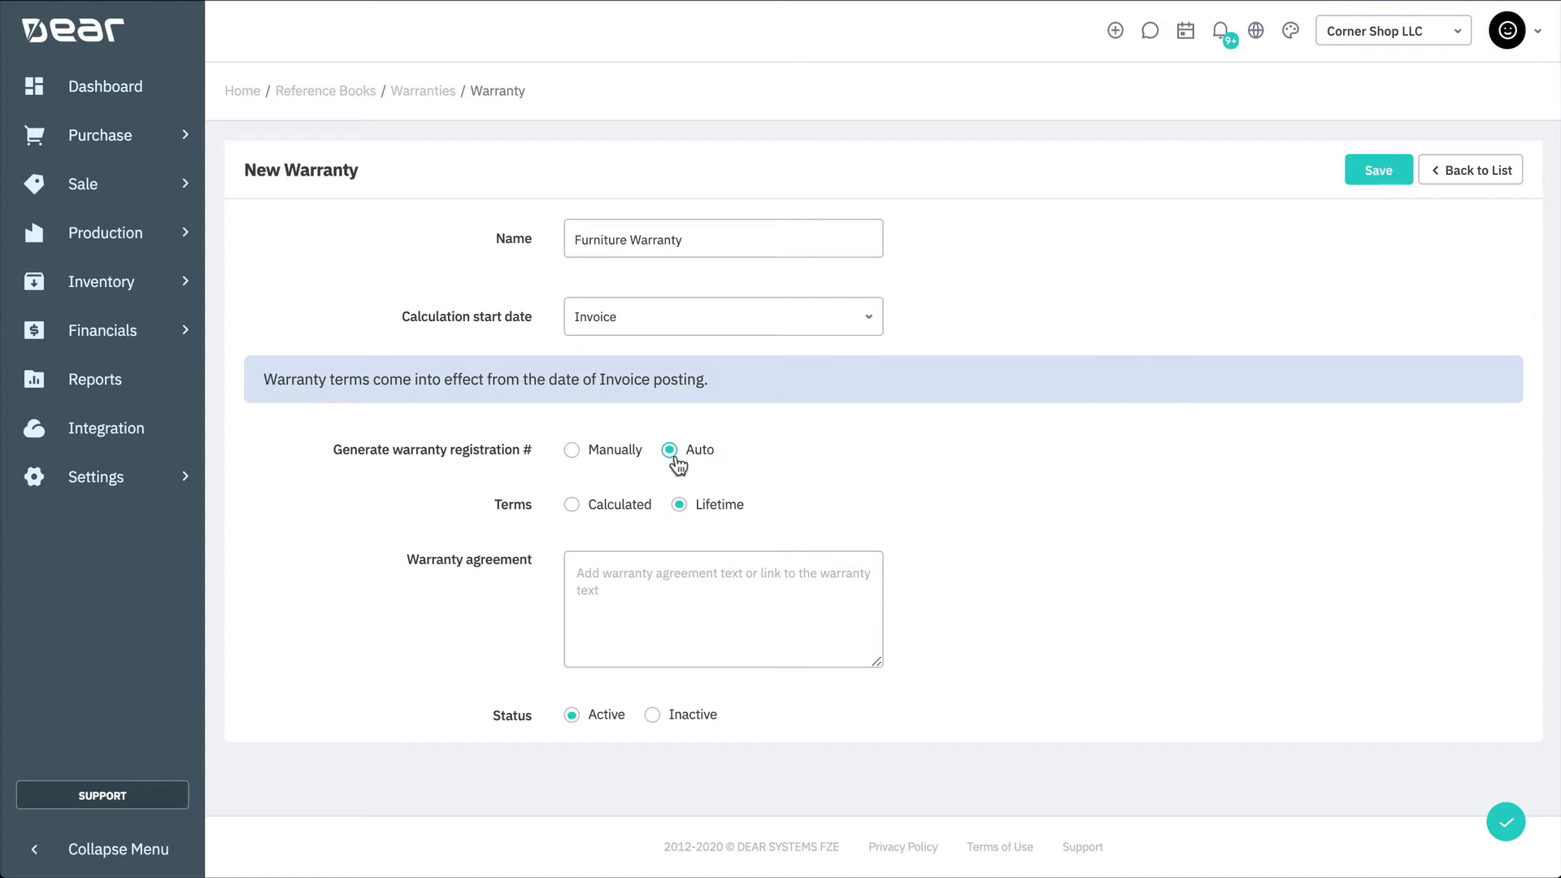
pyautogui.click(598, 452)
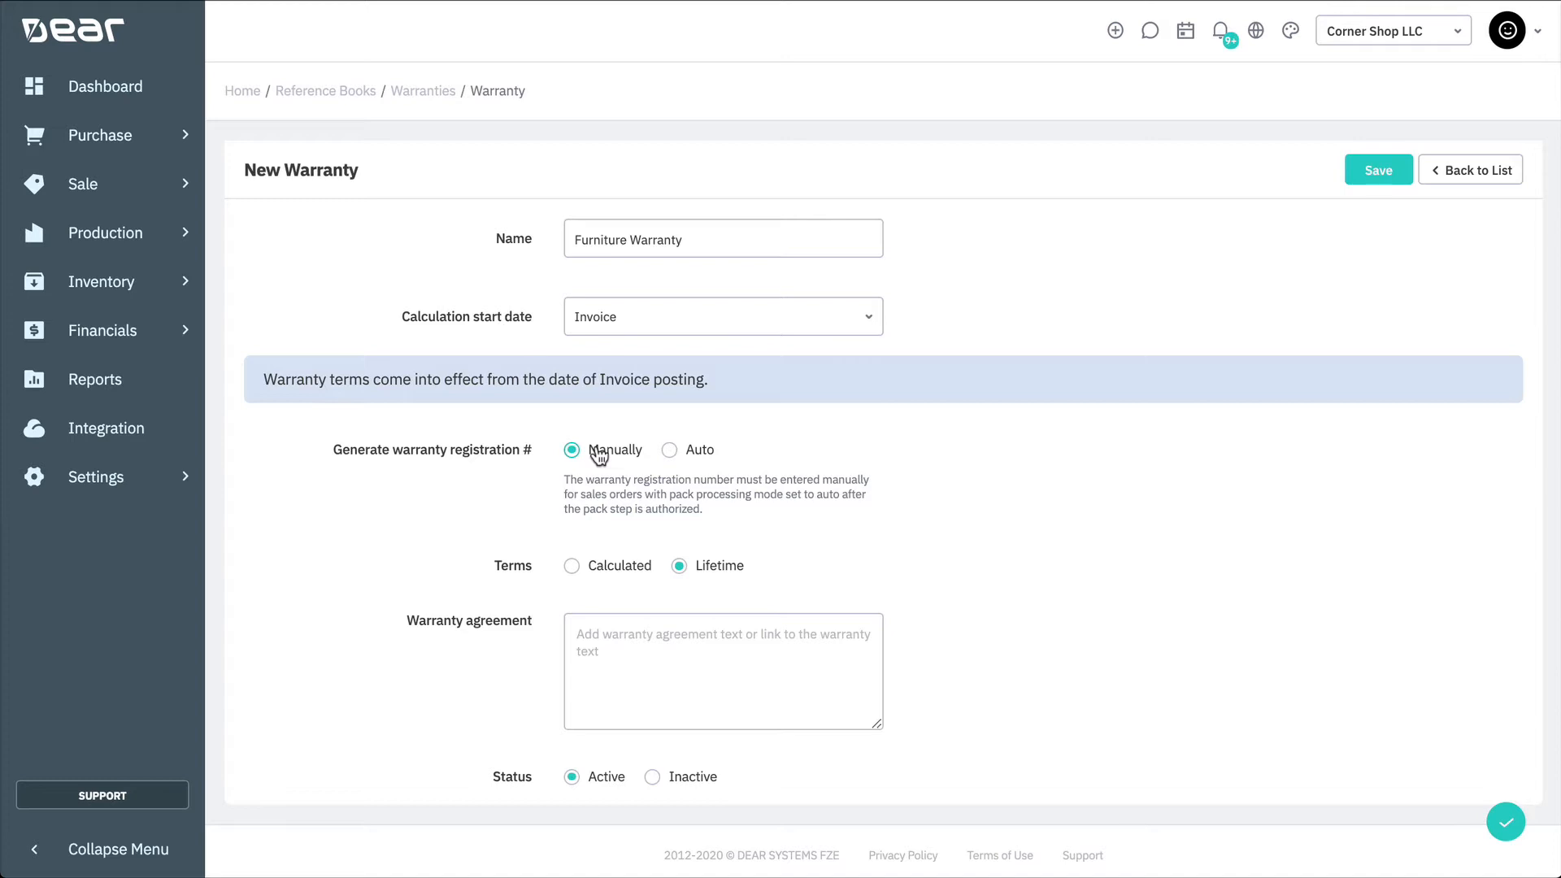
pyautogui.click(697, 454)
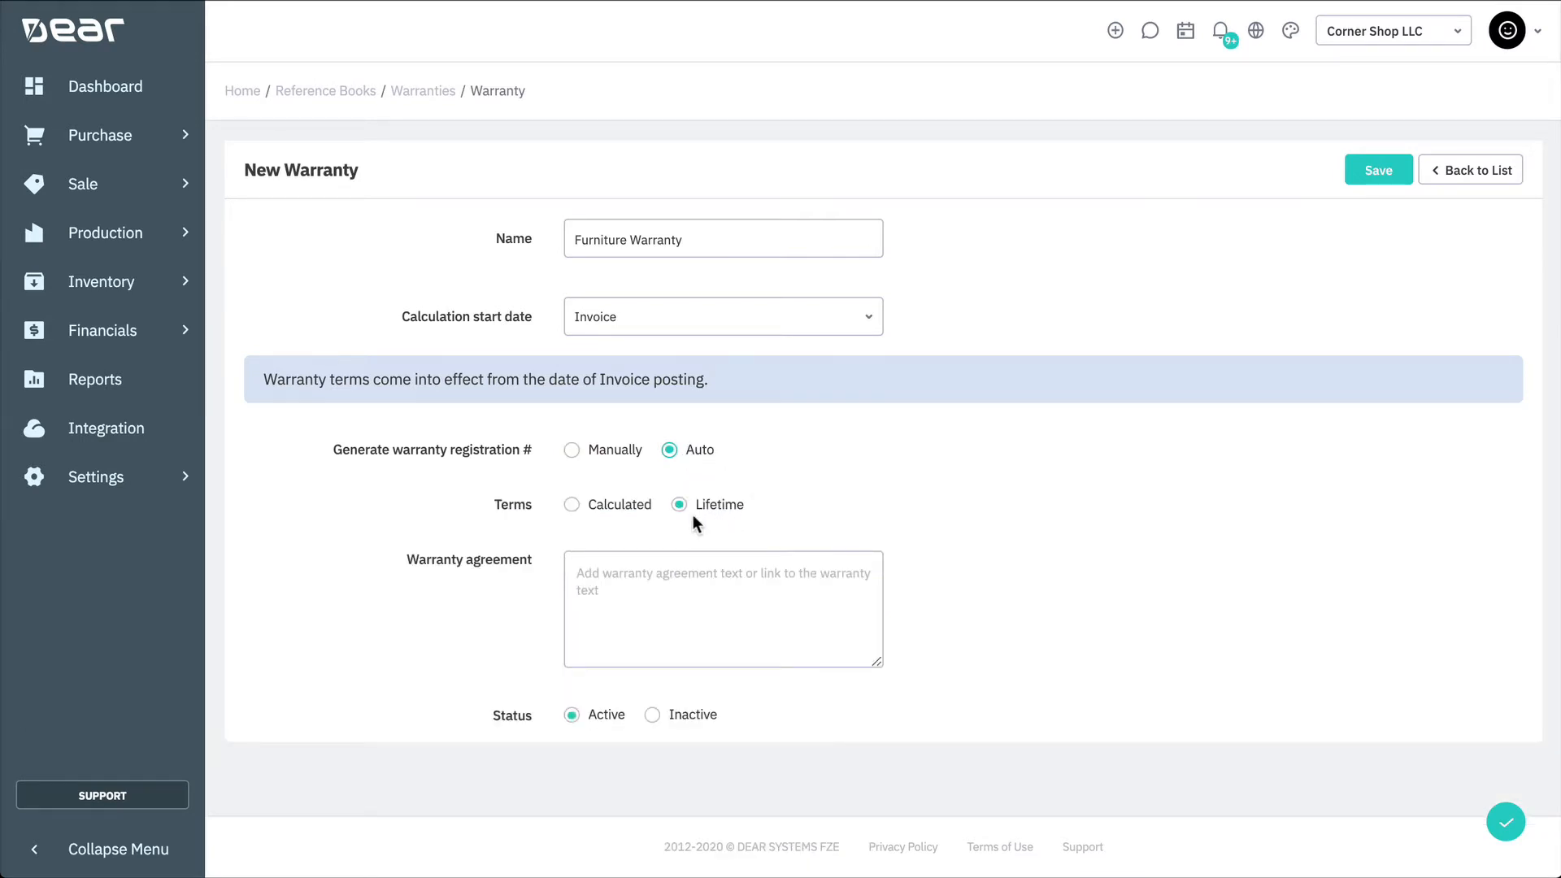
# Step: Set the warranty terms to Calculated with a duration of 3 years
pyautogui.click(633, 514)
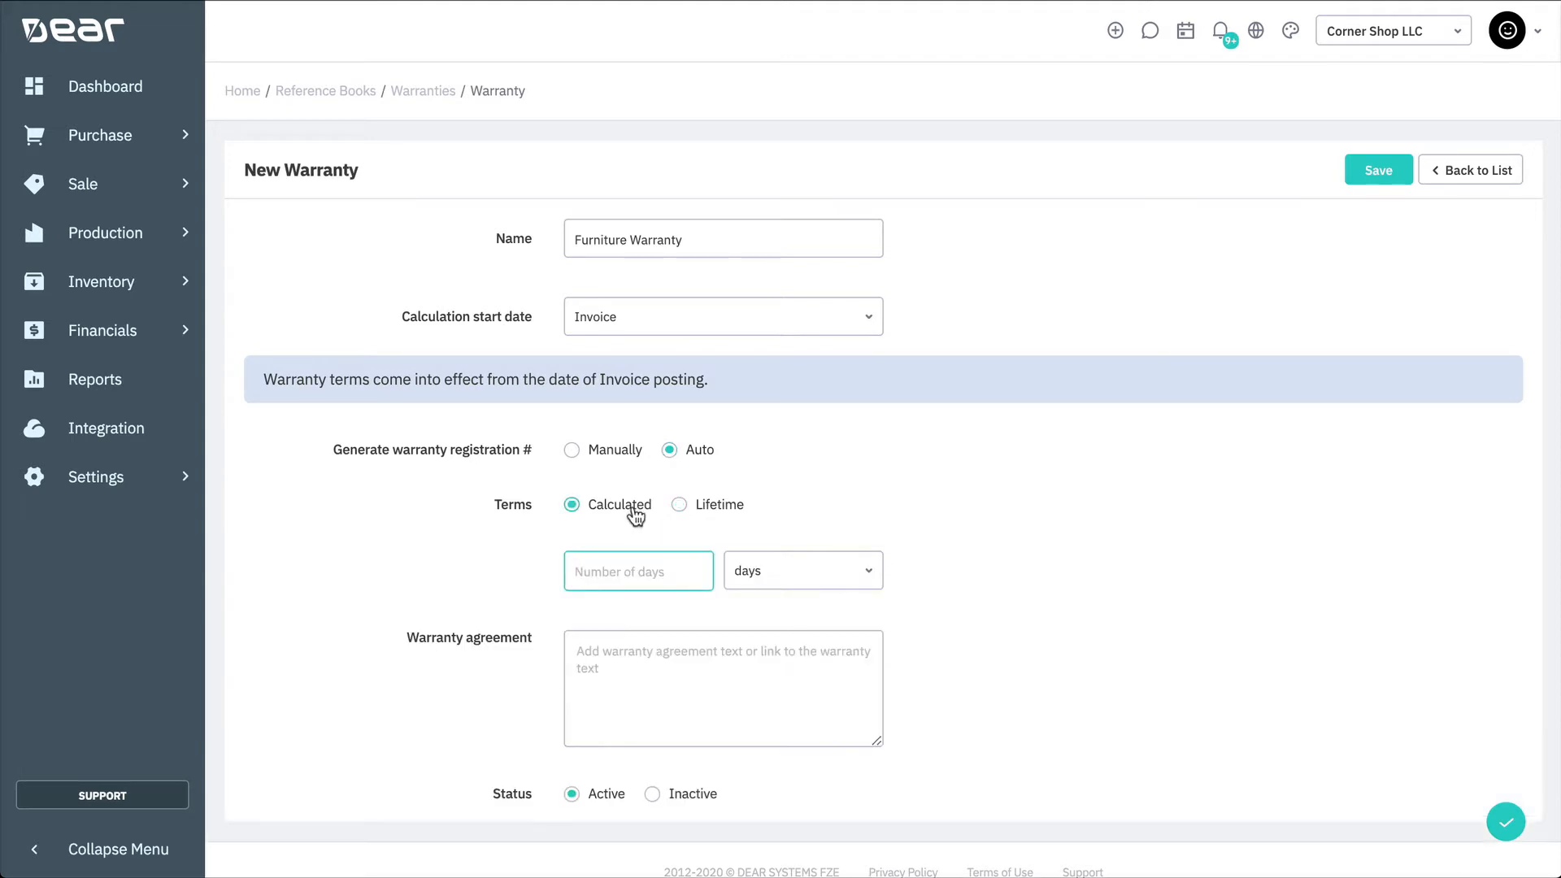
pyautogui.click(868, 571)
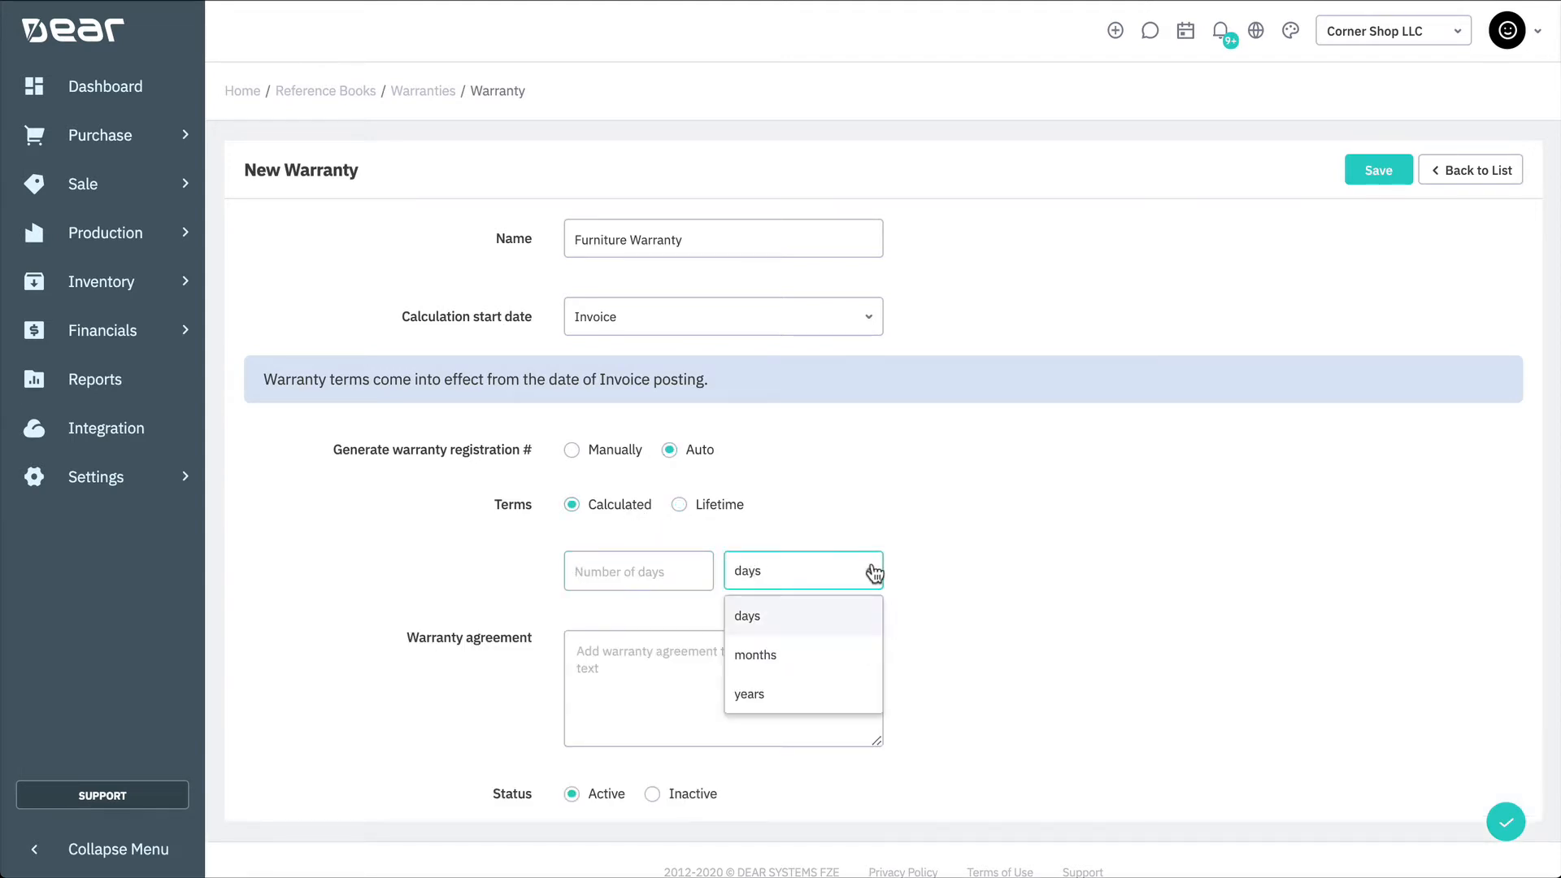
pyautogui.click(750, 693)
pyautogui.click(661, 573)
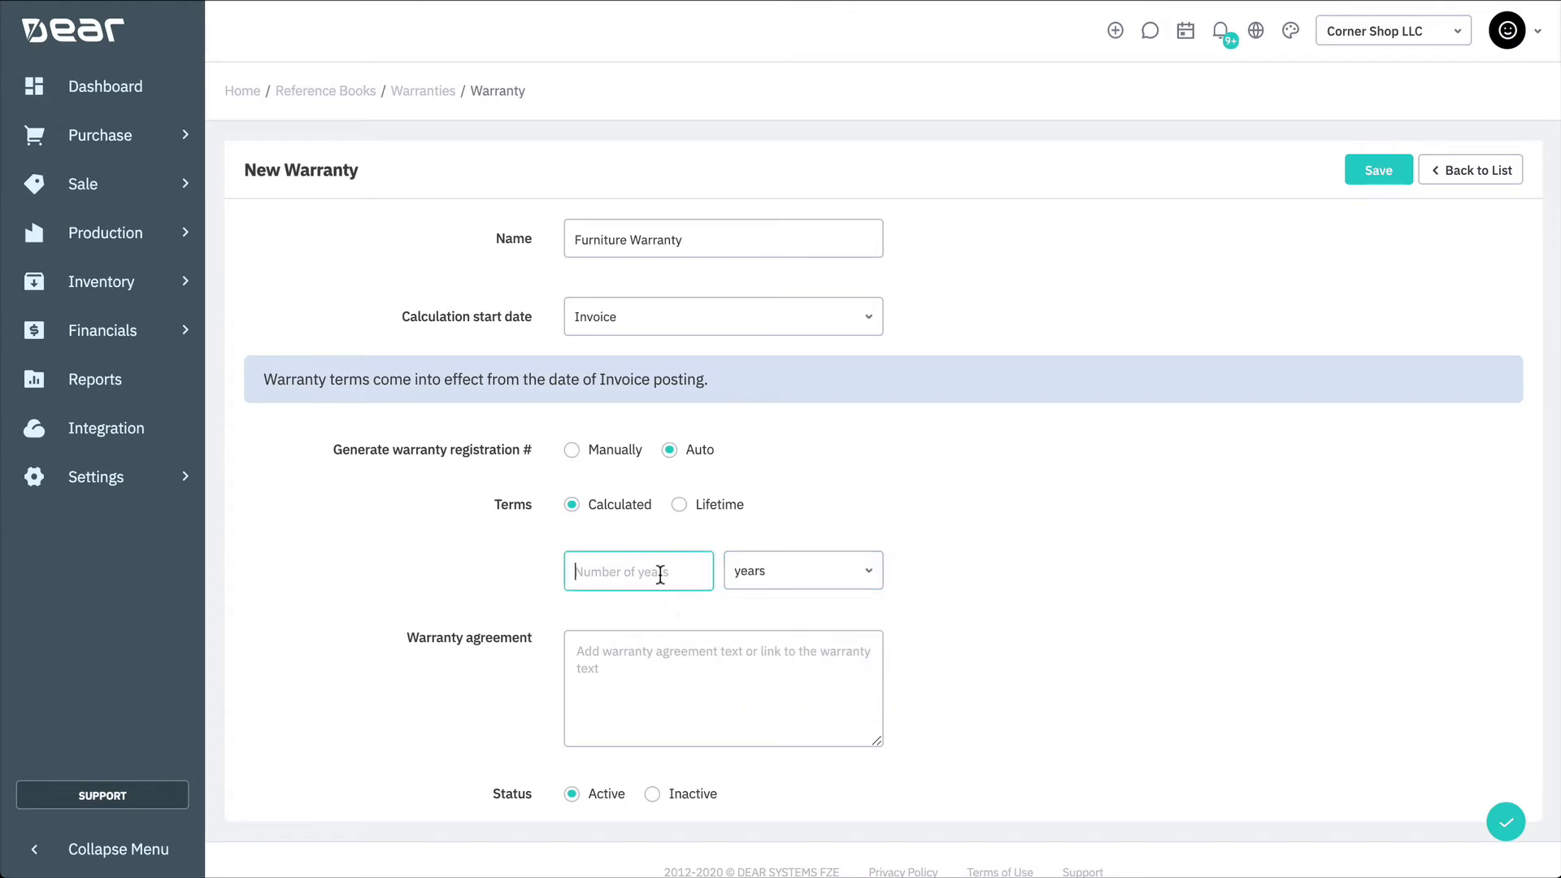
pyautogui.write('3')
# Step: Write the warranty agreement stating 3 years of defect coverage from point of purchase and referring to terms at furniture.com/tandc
pyautogui.click(914, 561)
pyautogui.click(749, 683)
pyautogui.write('This warranty is c')
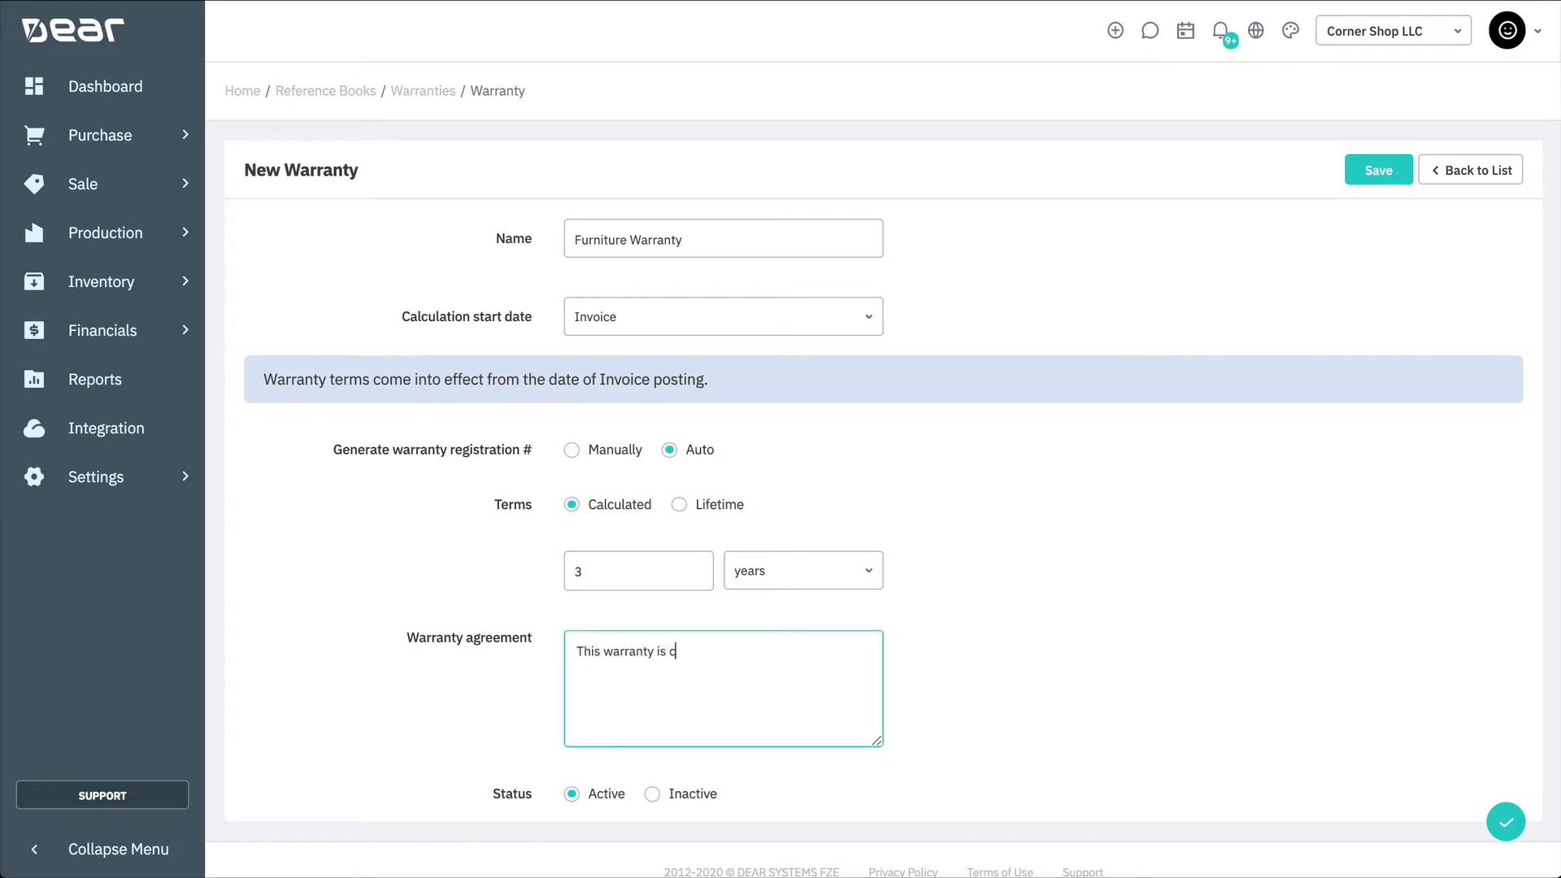
pyautogui.write('overing 3 years of defects from point of purchase.')
pyautogui.press('Return')
pyautogui.press('Return')
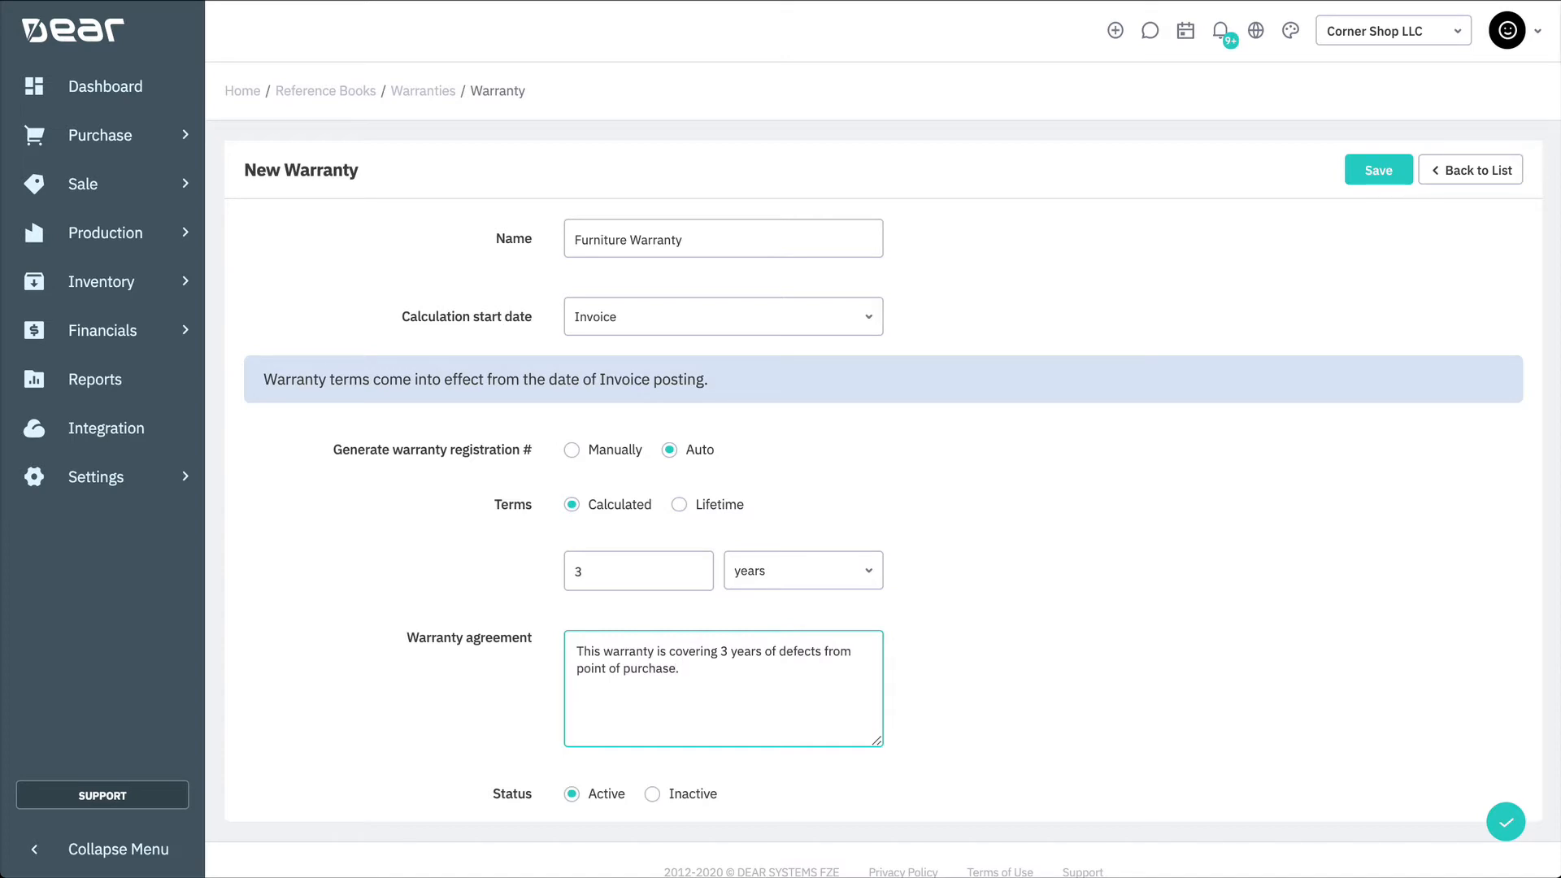
pyautogui.write('For more information see our terms a')
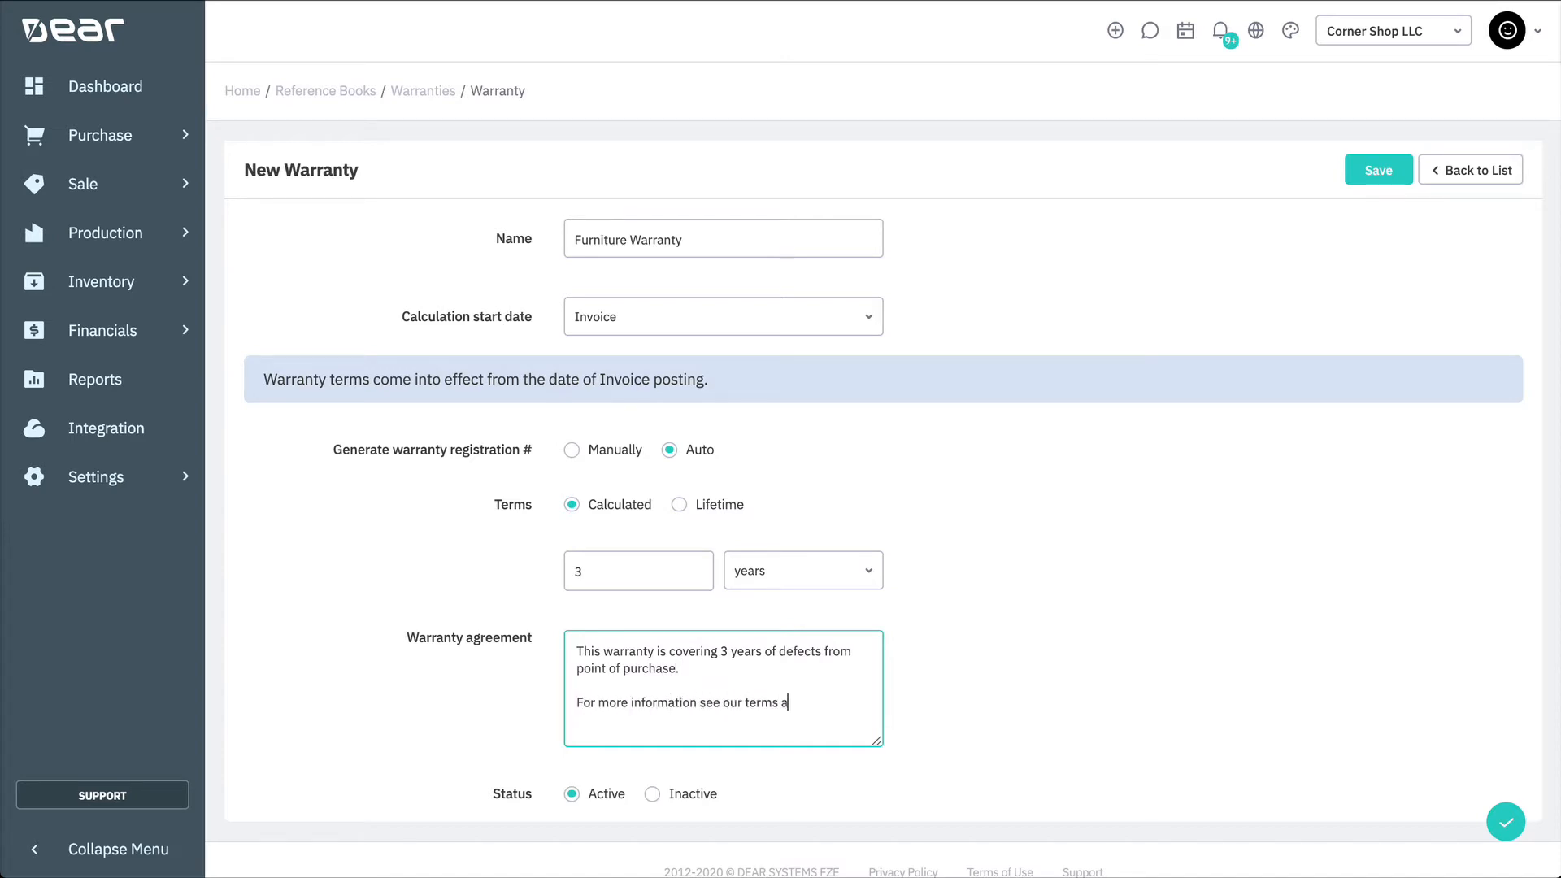
pyautogui.write('t furniture.com/tandc')
# Step: Save the new warranty and return to the warranty list
pyautogui.click(1105, 574)
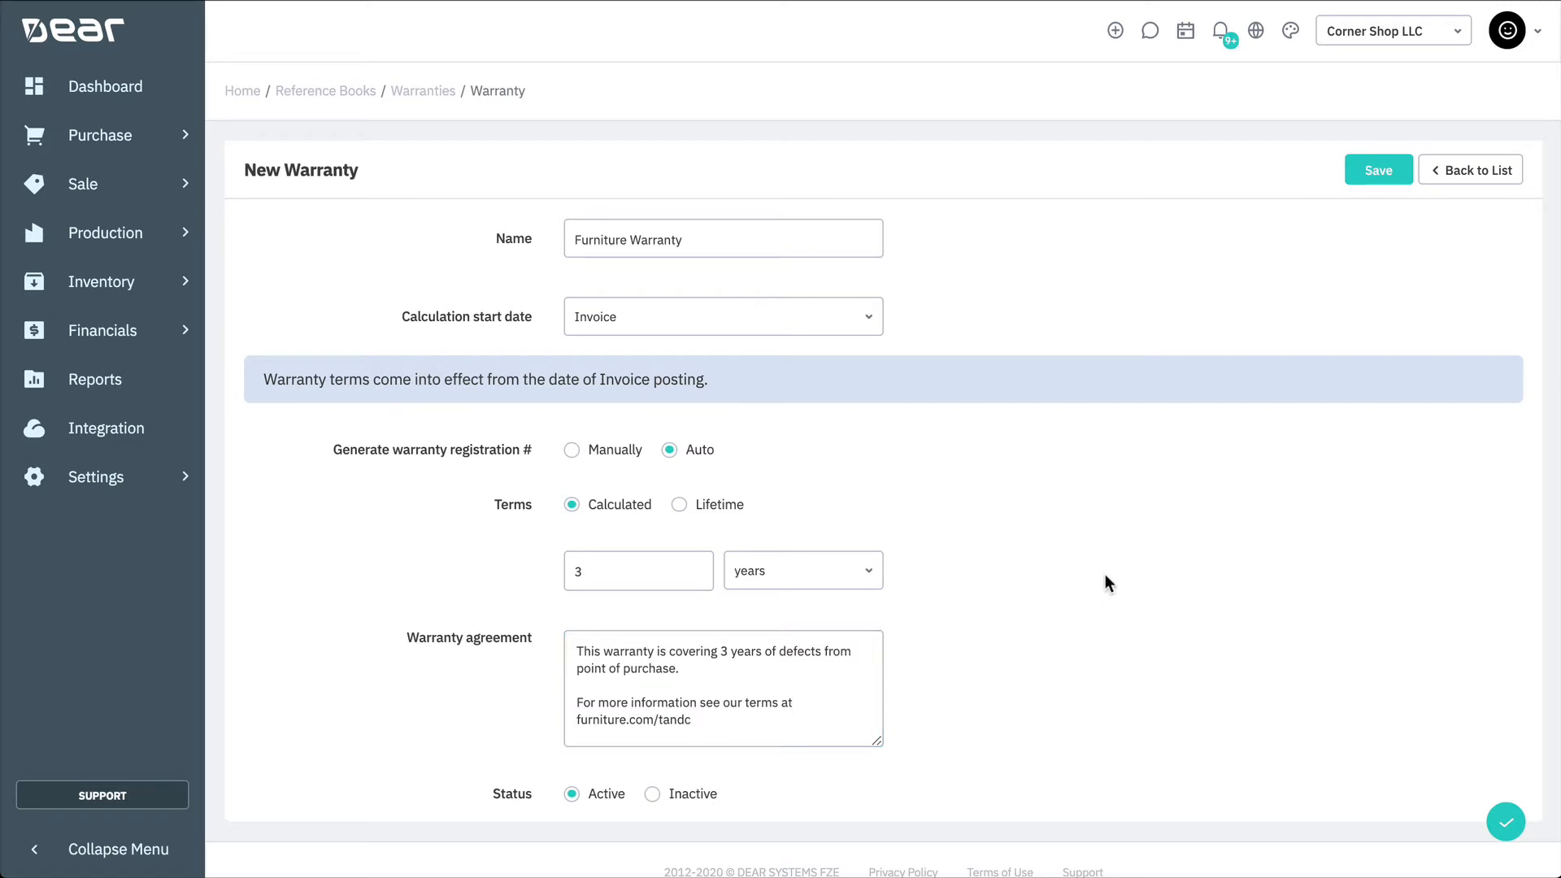
pyautogui.click(1358, 170)
pyautogui.click(1450, 182)
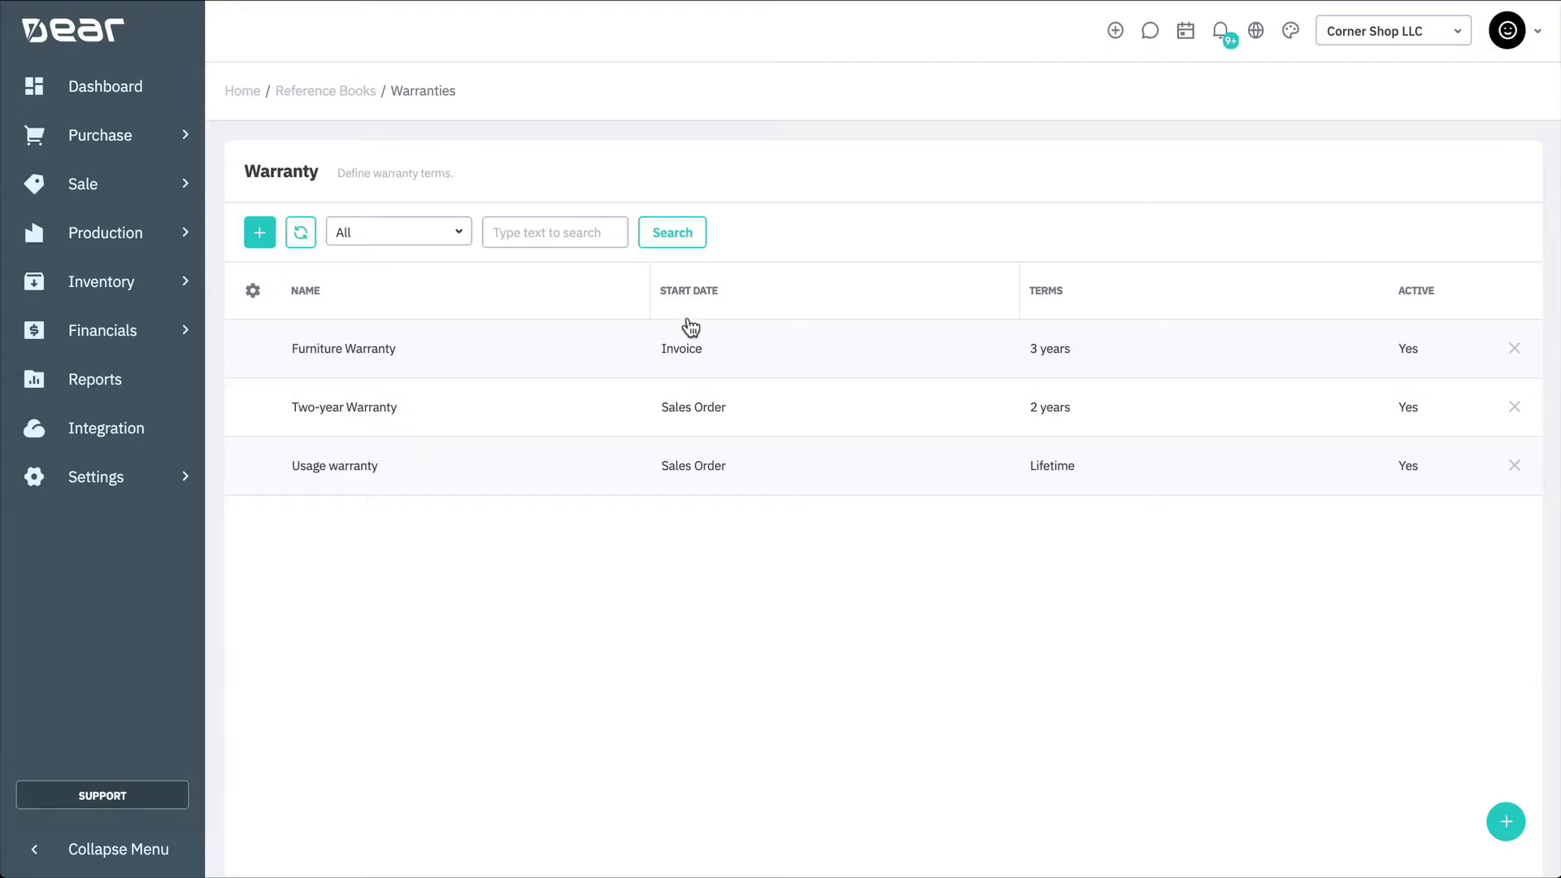
# Step: Open the Furniture Warranty, switch its status to Inactive and back to Active, and save it
pyautogui.click(584, 360)
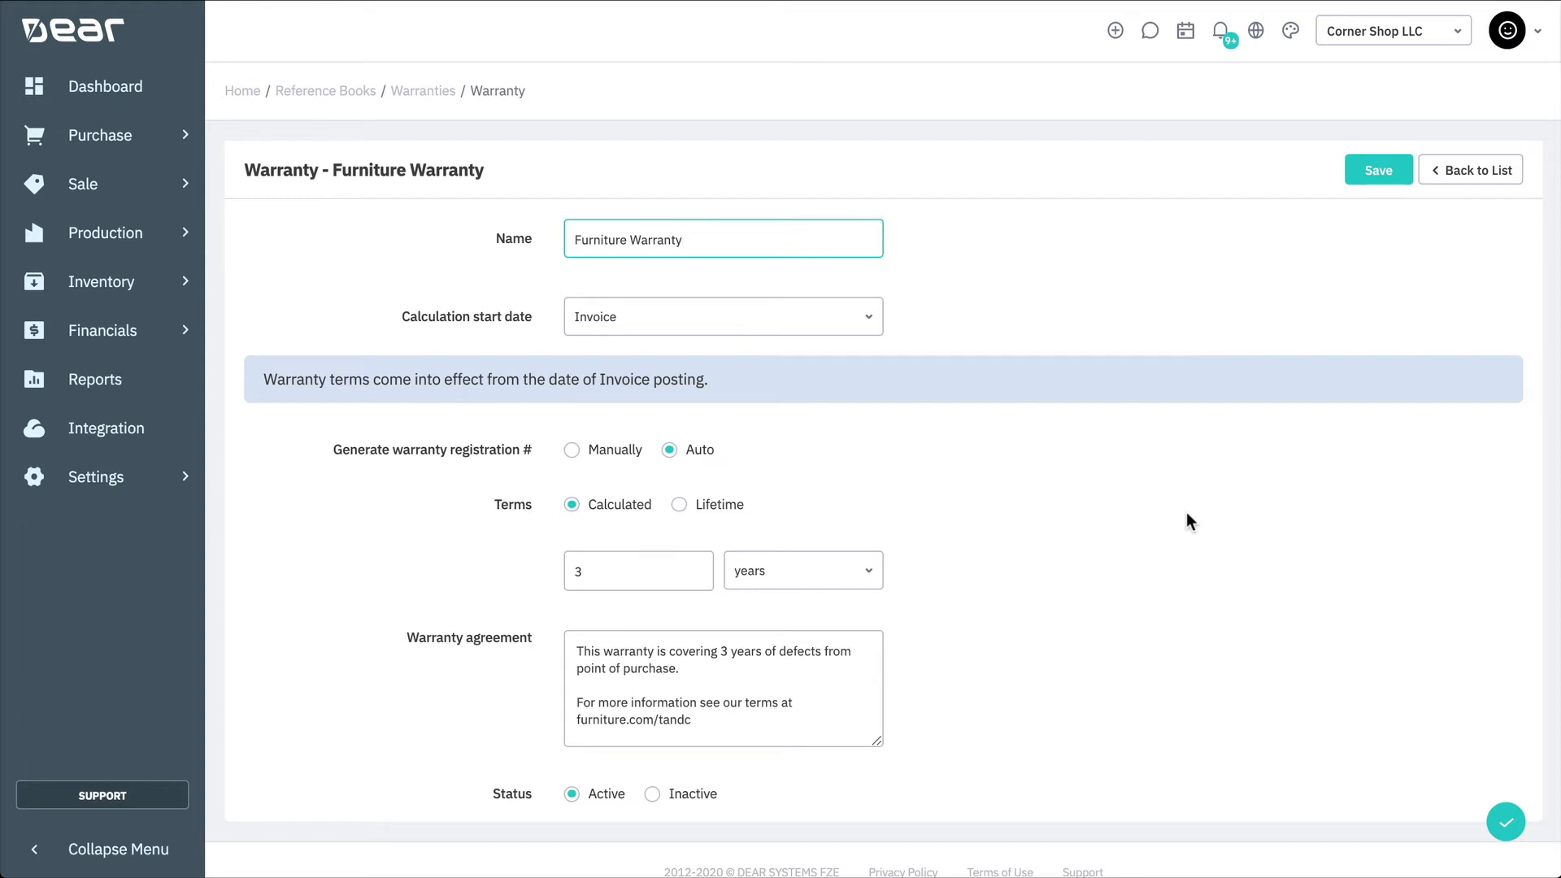
pyautogui.scroll(-1, 1187, 514)
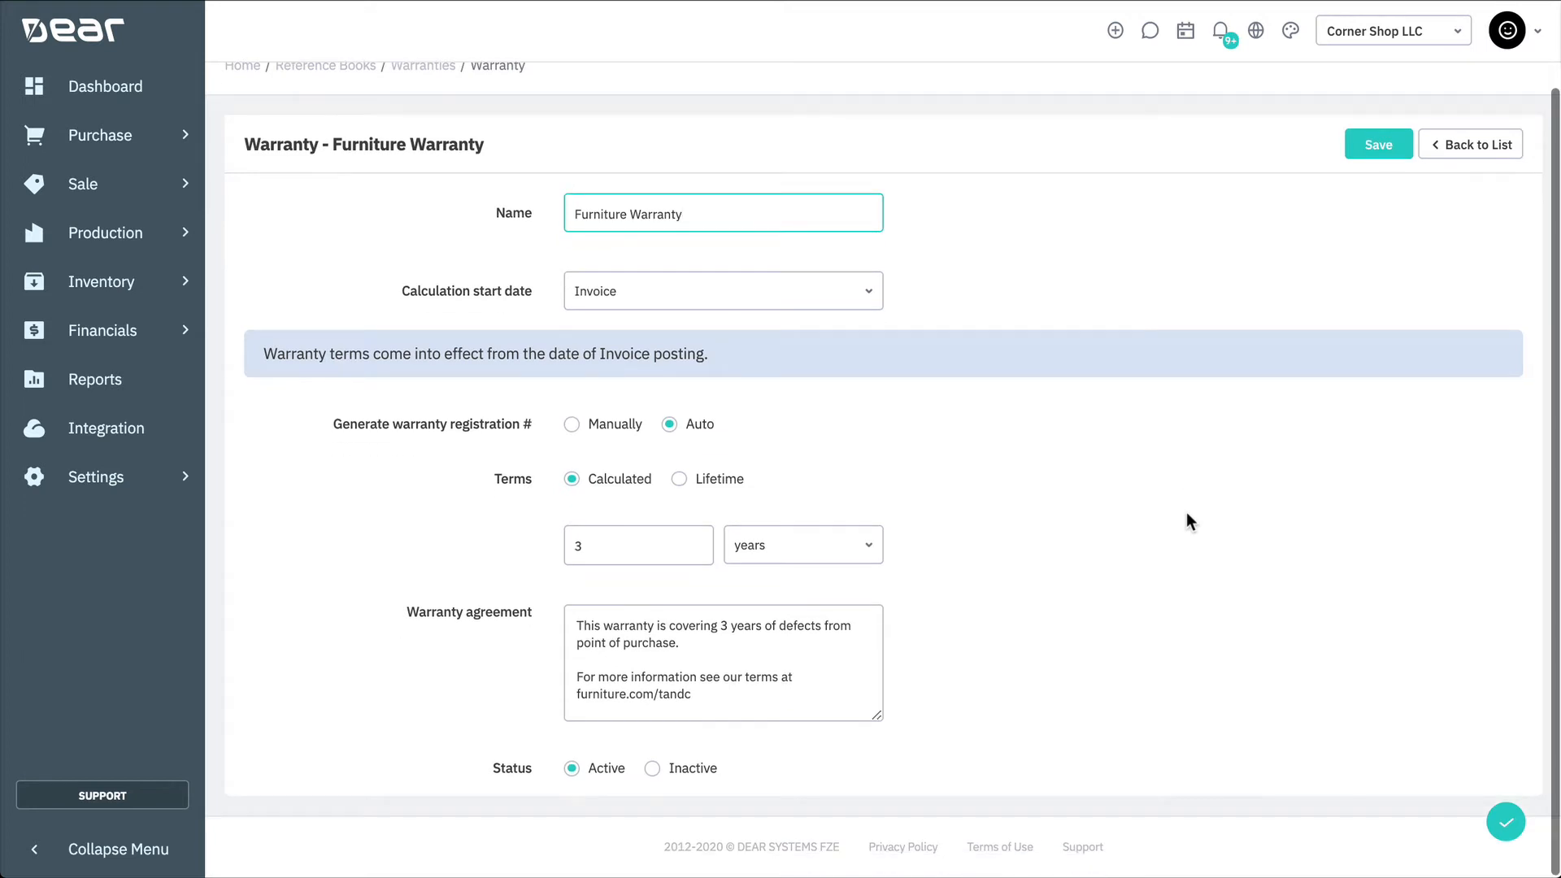
pyautogui.click(698, 772)
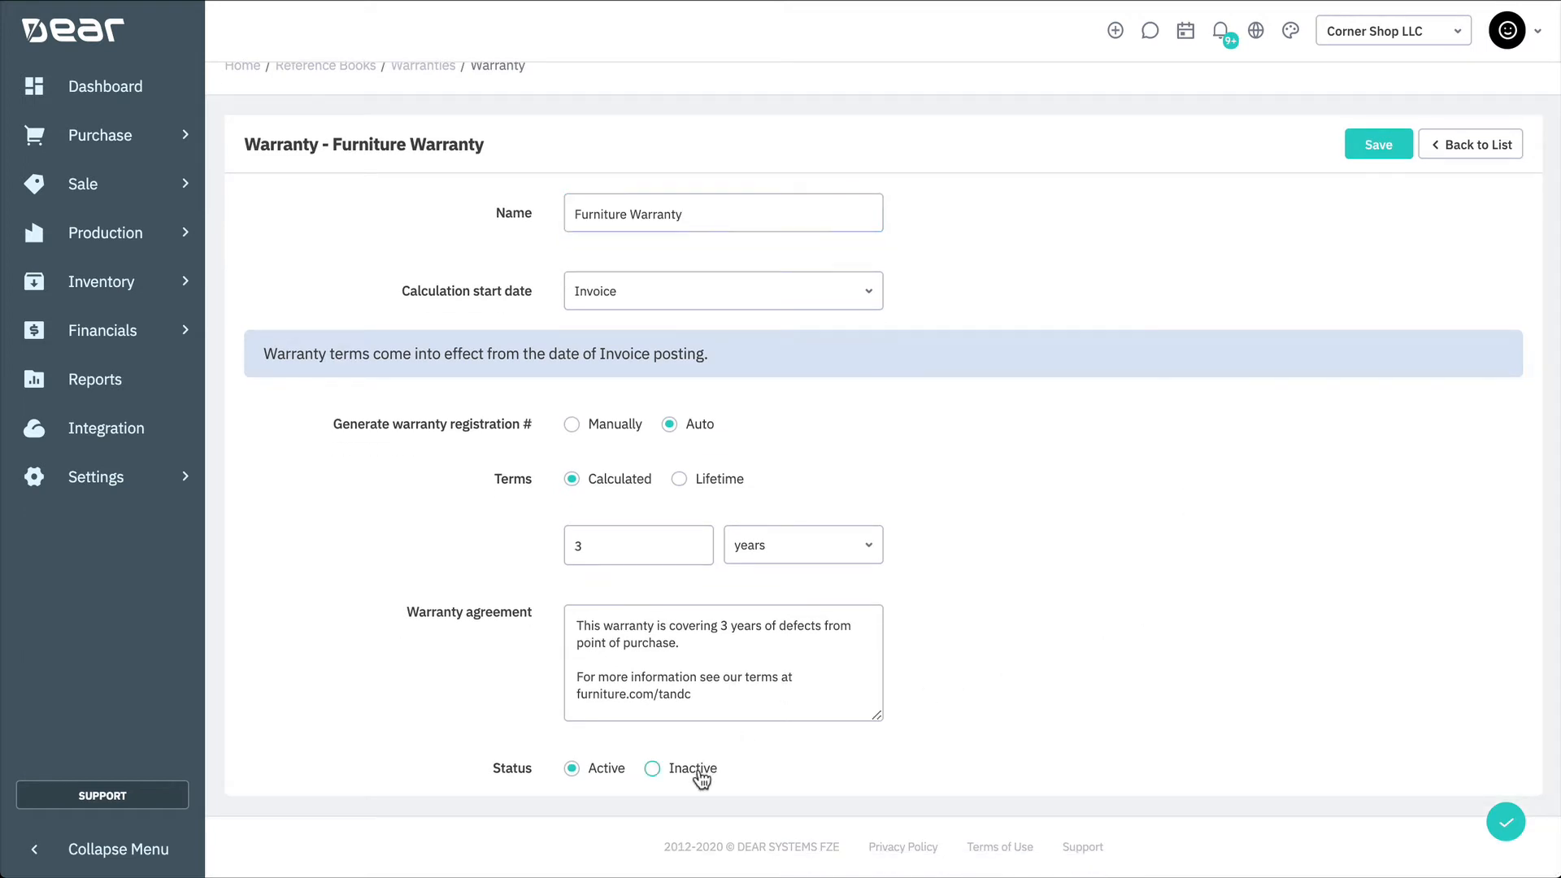
pyautogui.click(611, 771)
pyautogui.click(1461, 154)
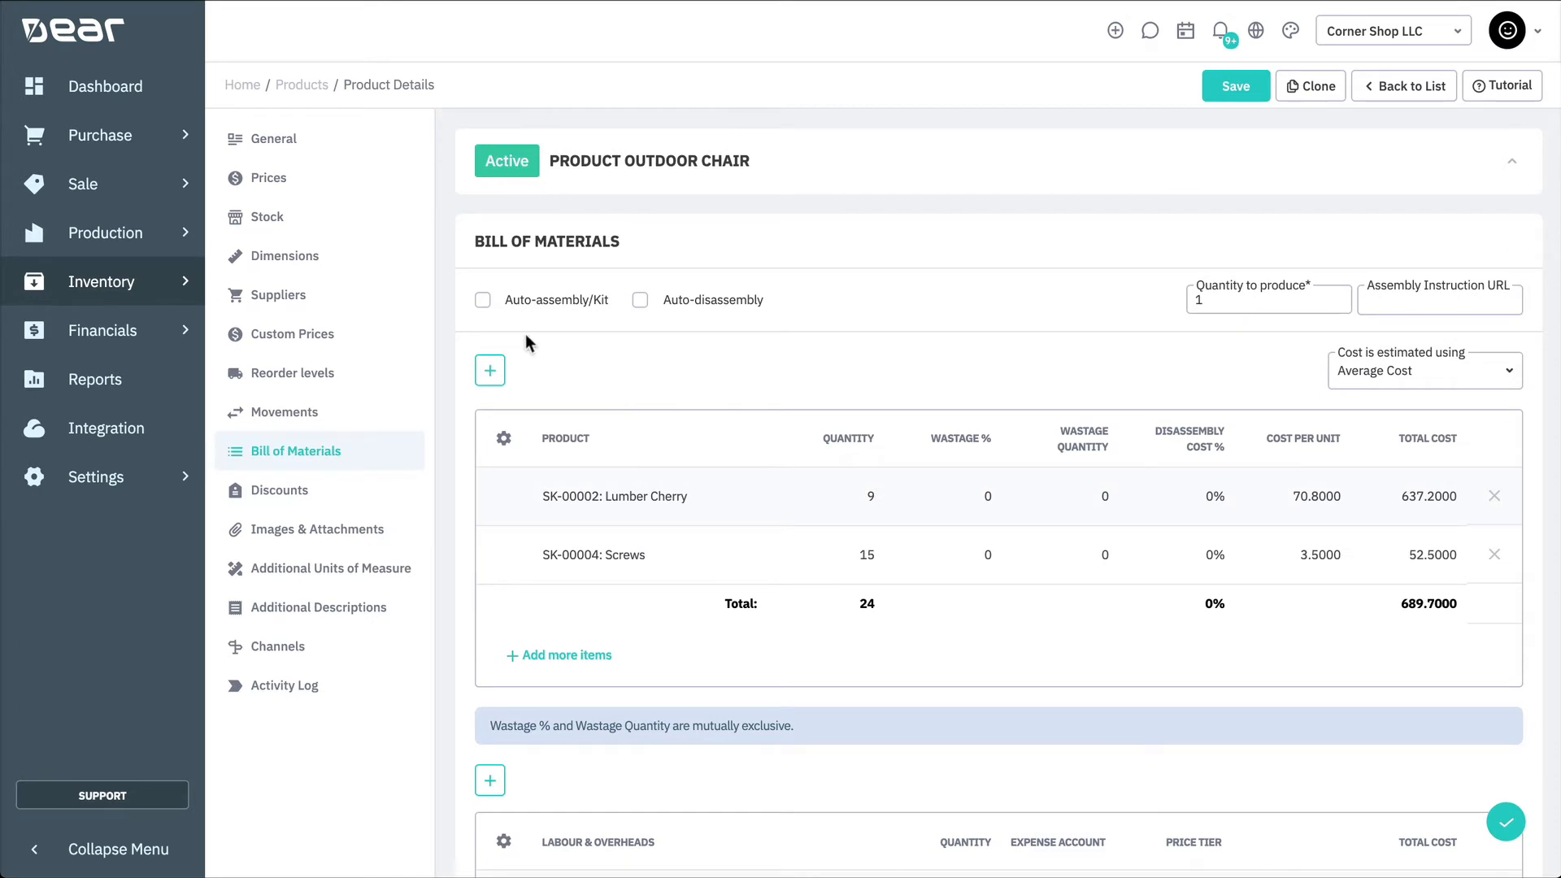
# Step: Assign the Furniture Warranty to the Outdoor Chair product's general details and save the product
pyautogui.click(332, 153)
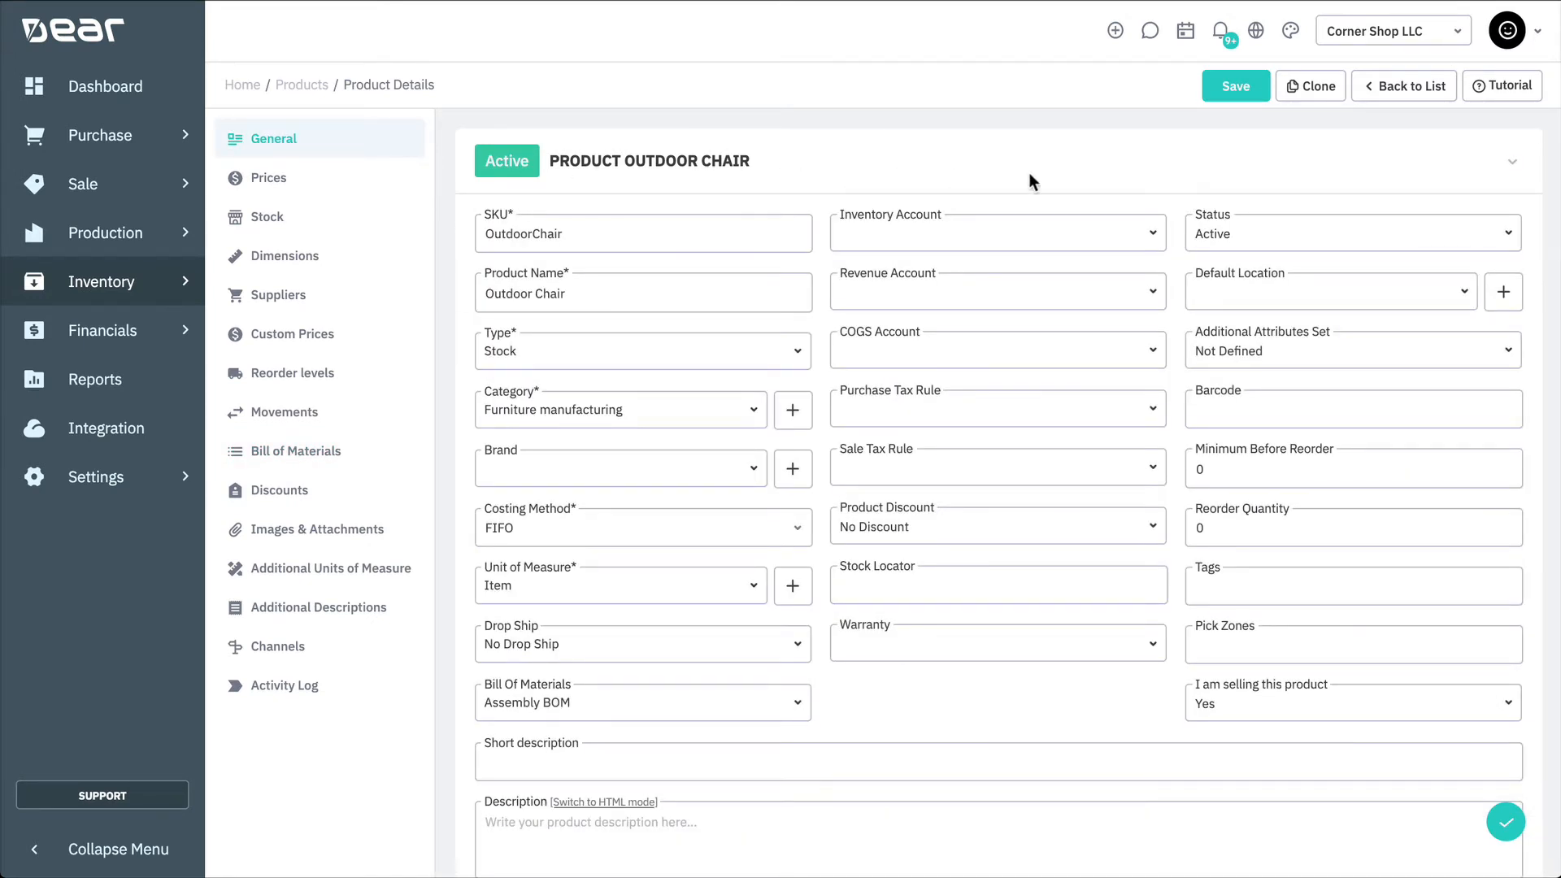
pyautogui.click(1154, 642)
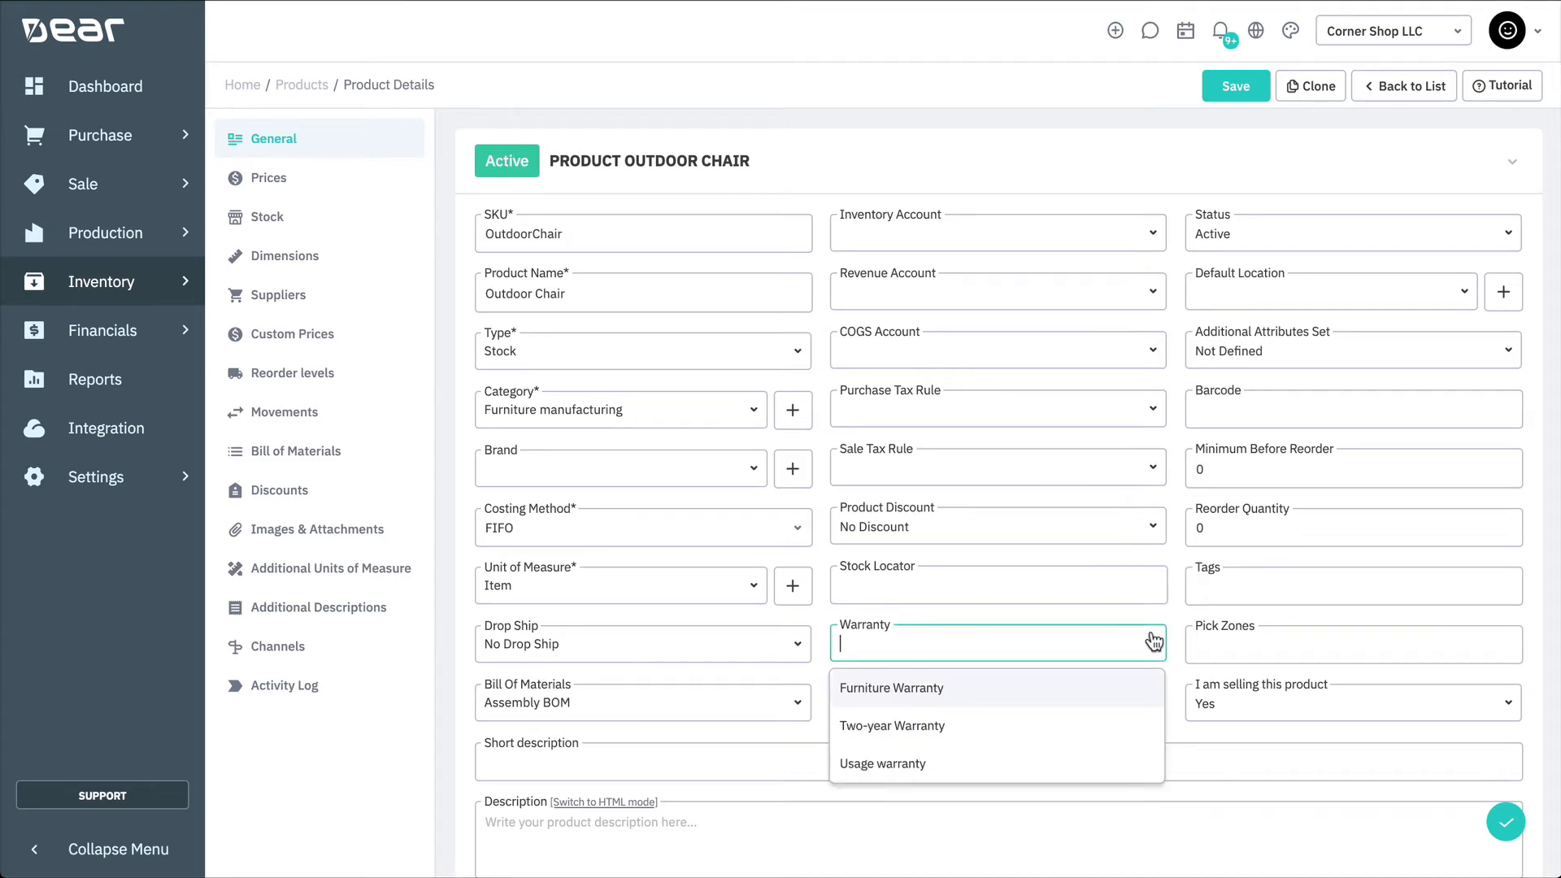
pyautogui.click(1054, 689)
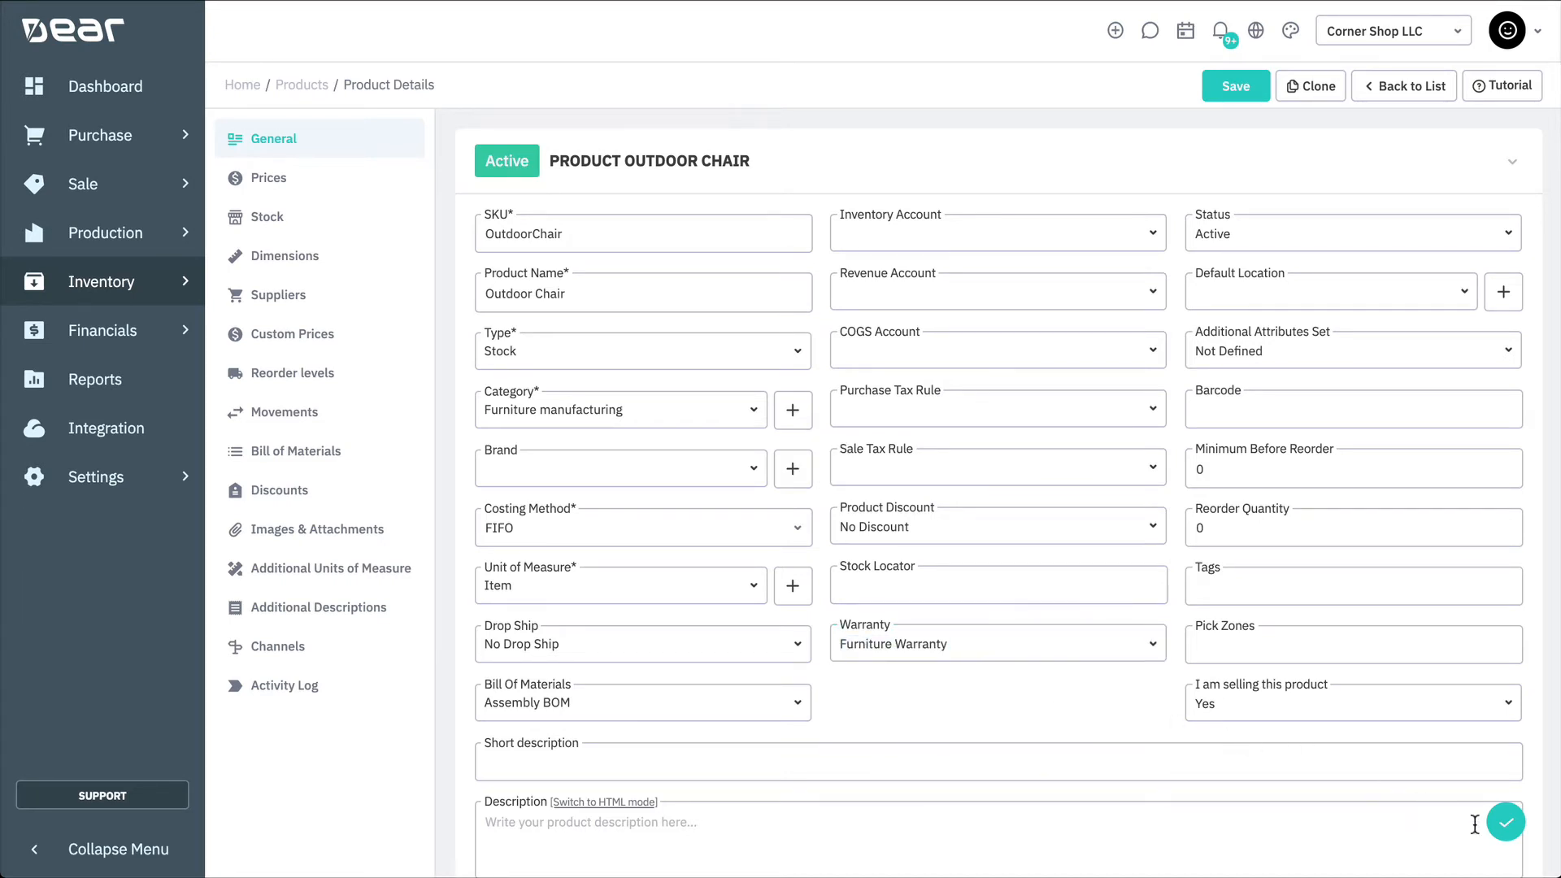
pyautogui.click(1509, 829)
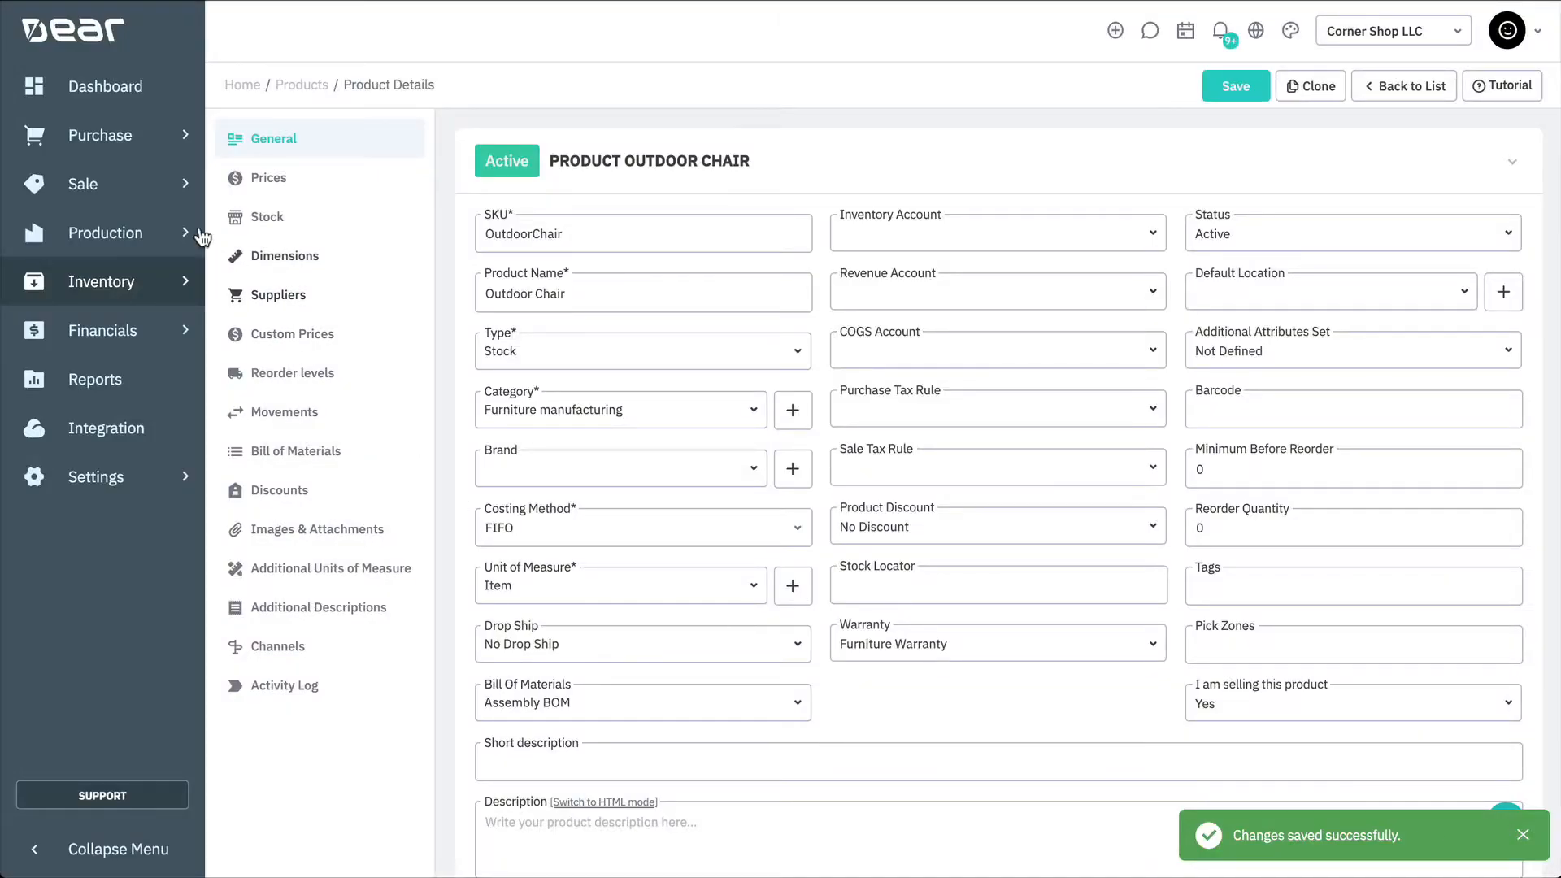
# Step: Start a new simple sale for the customer Bob the Builder Pty Ltd
pyautogui.click(174, 182)
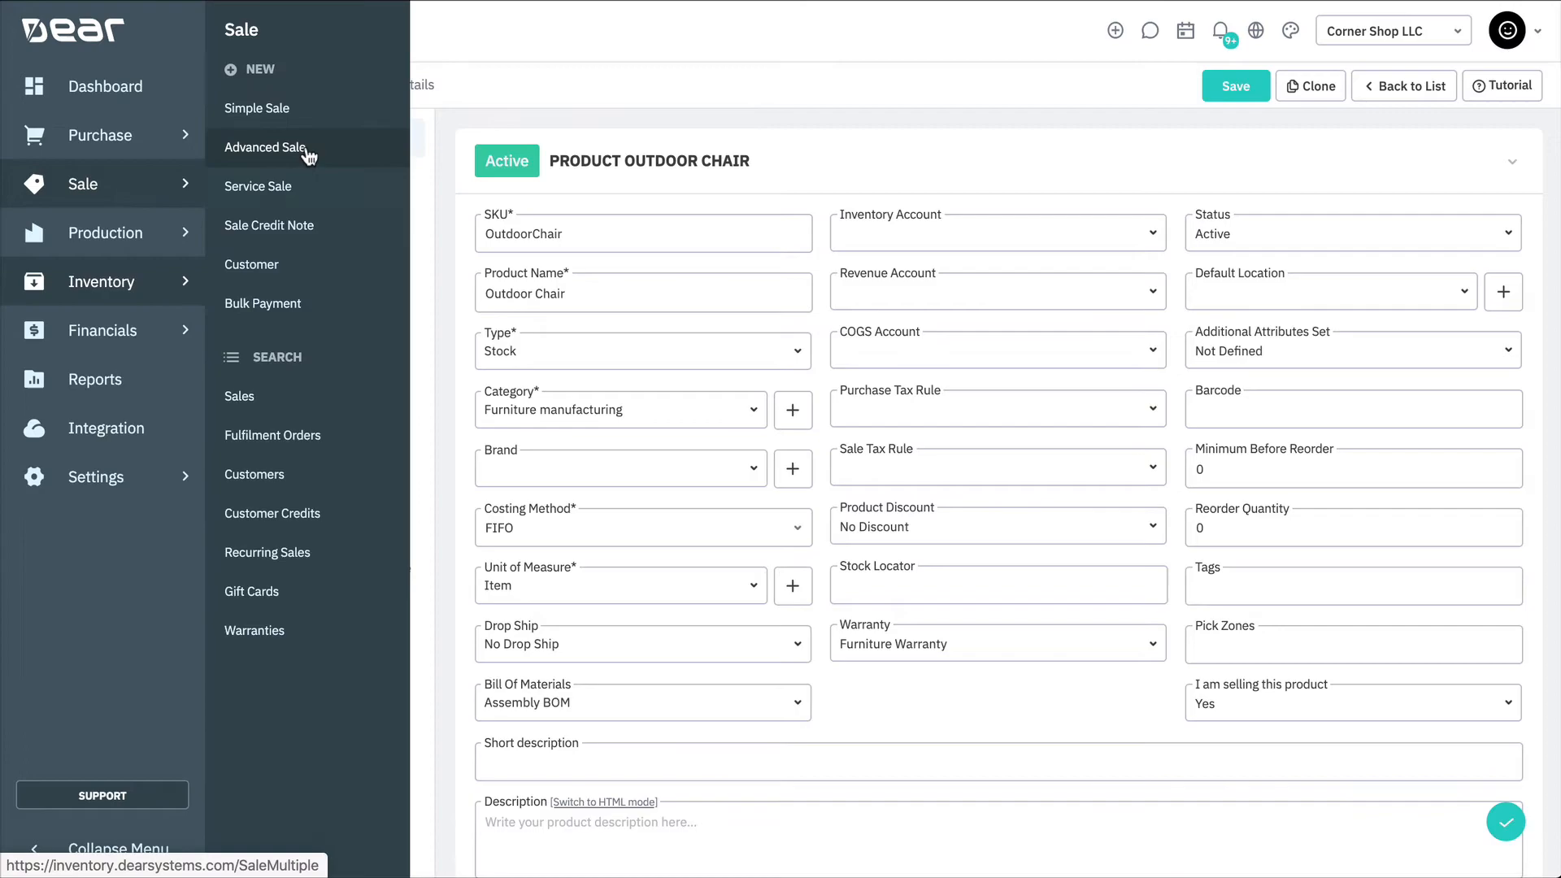
pyautogui.click(341, 111)
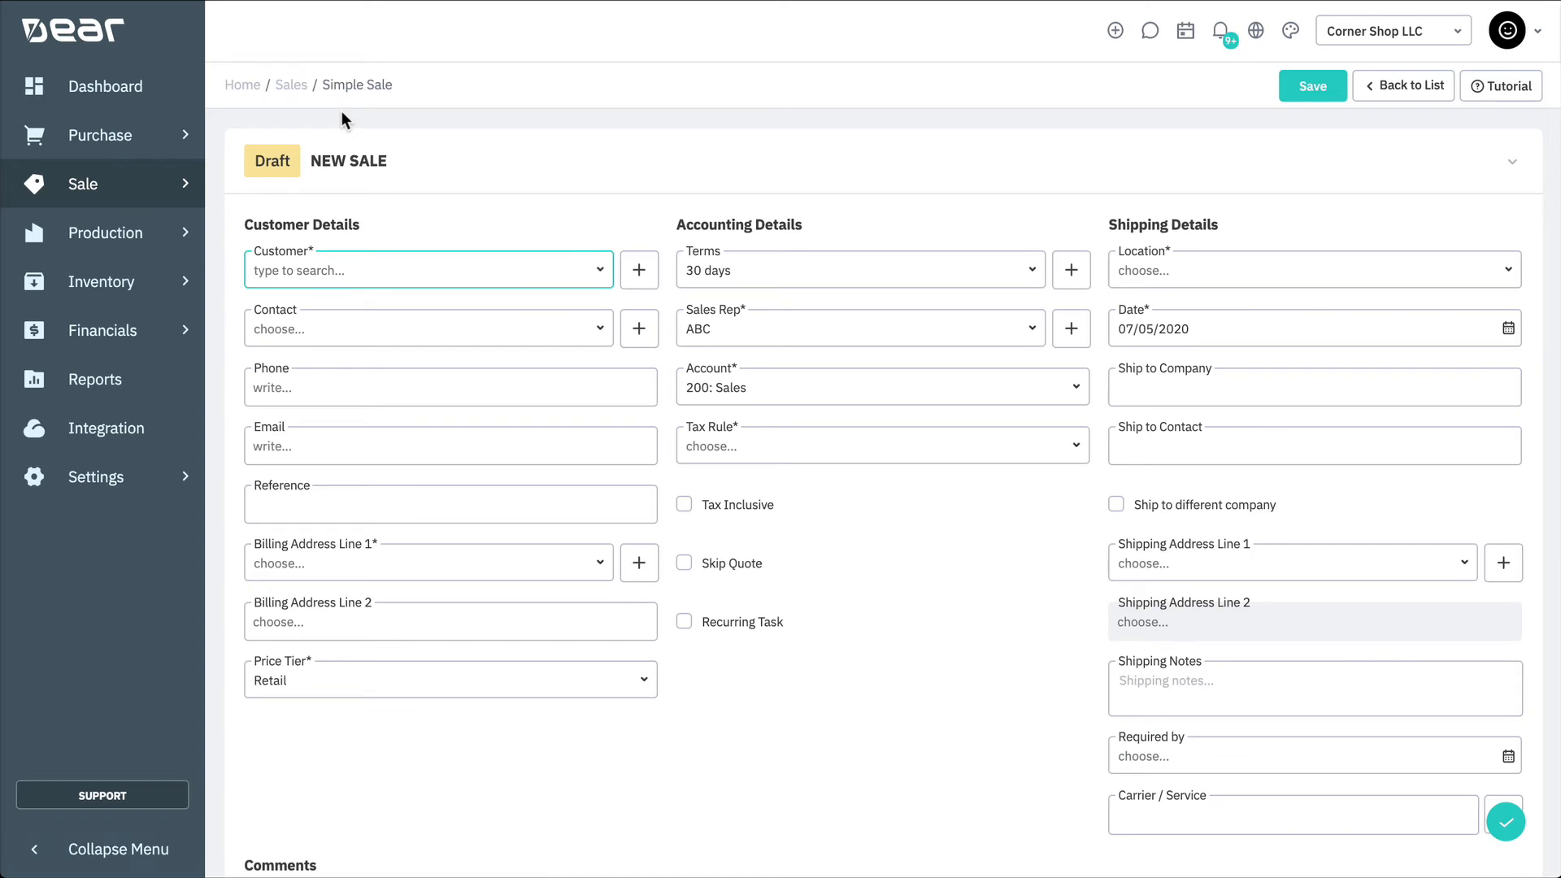
pyautogui.write('bob')
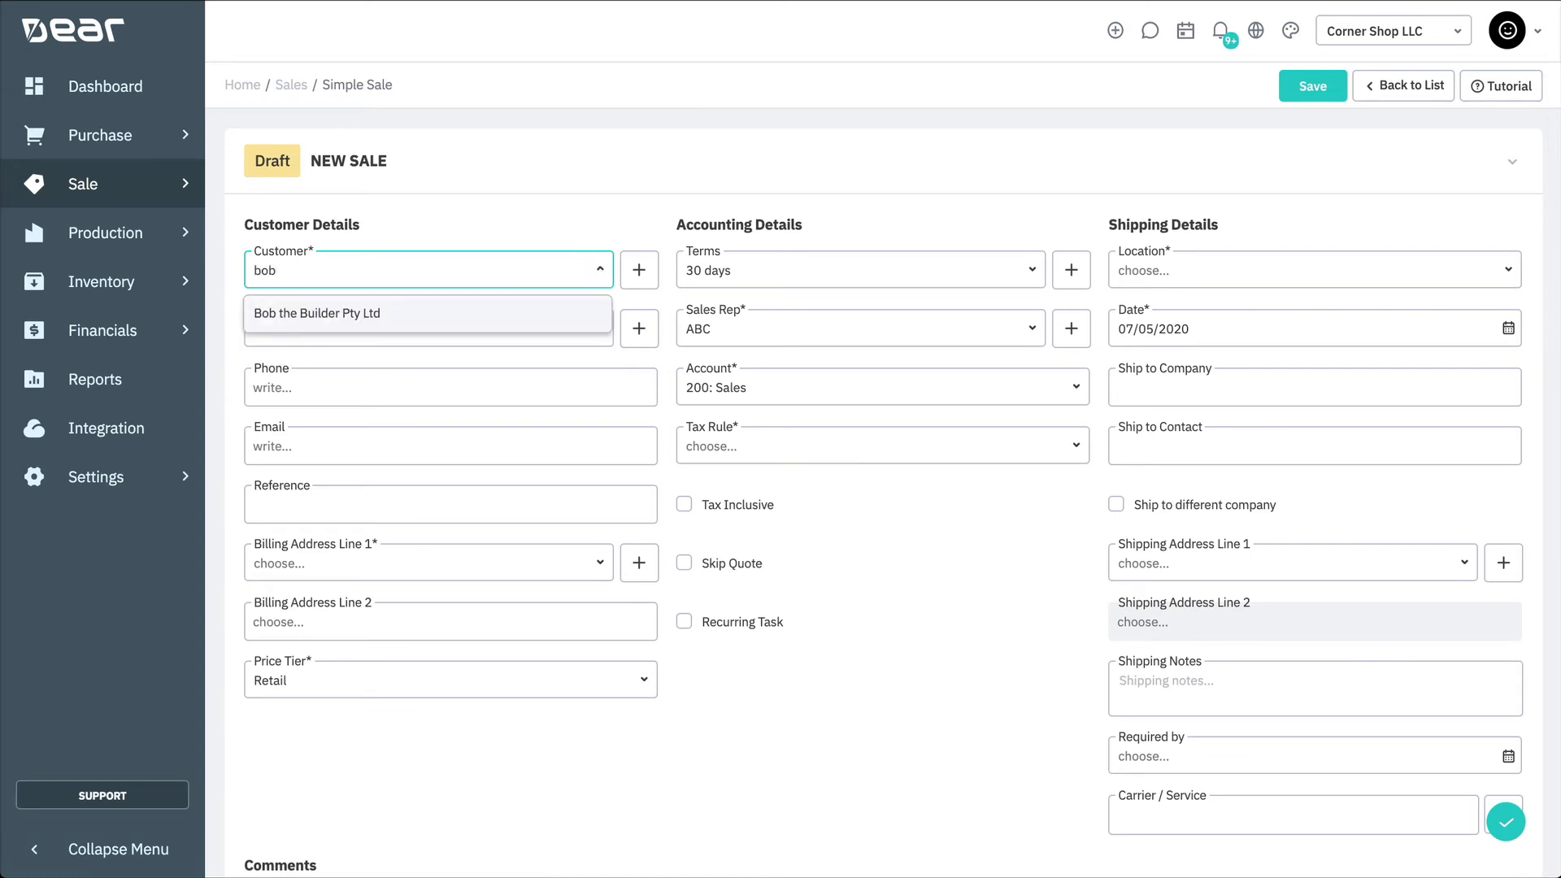
pyautogui.click(370, 317)
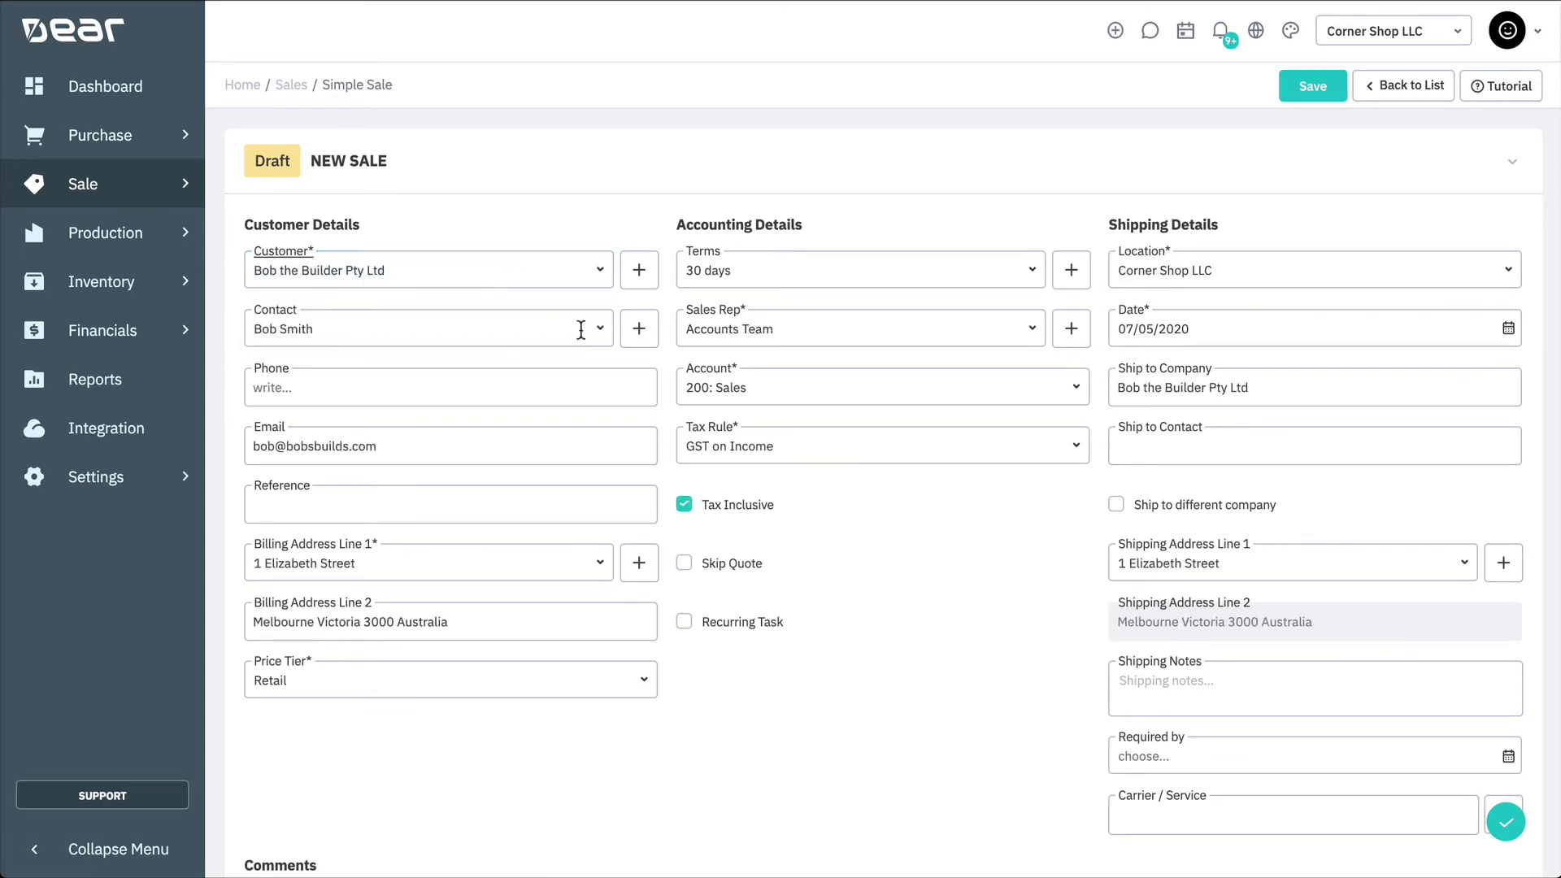
# Step: Enable Skip Quote for the sale
pyautogui.scroll(-4, 922, 605)
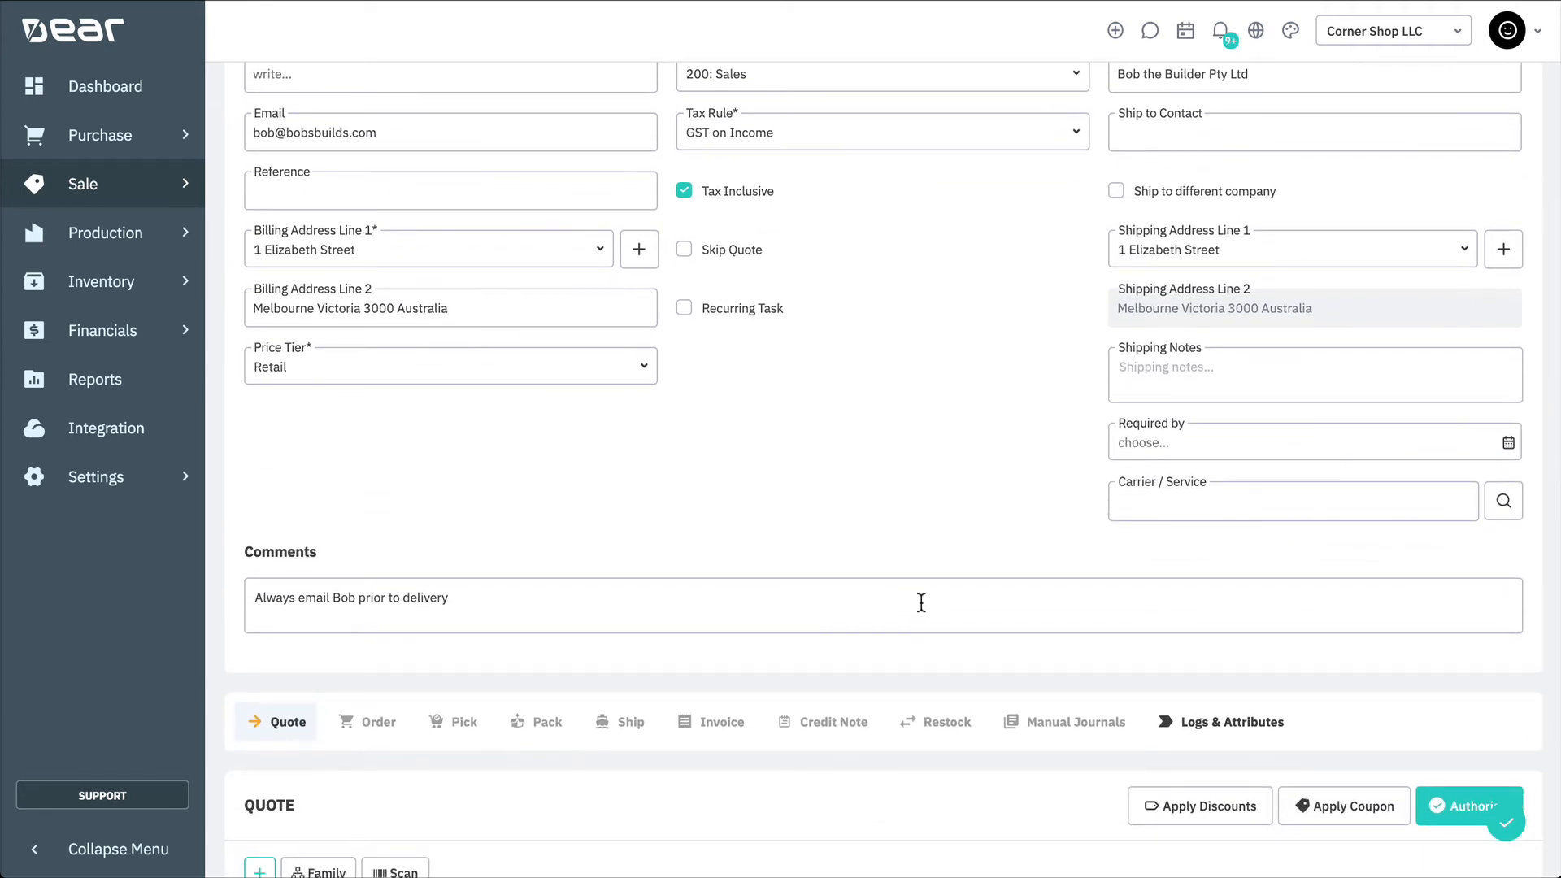
pyautogui.click(737, 253)
pyautogui.scroll(-5, 918, 549)
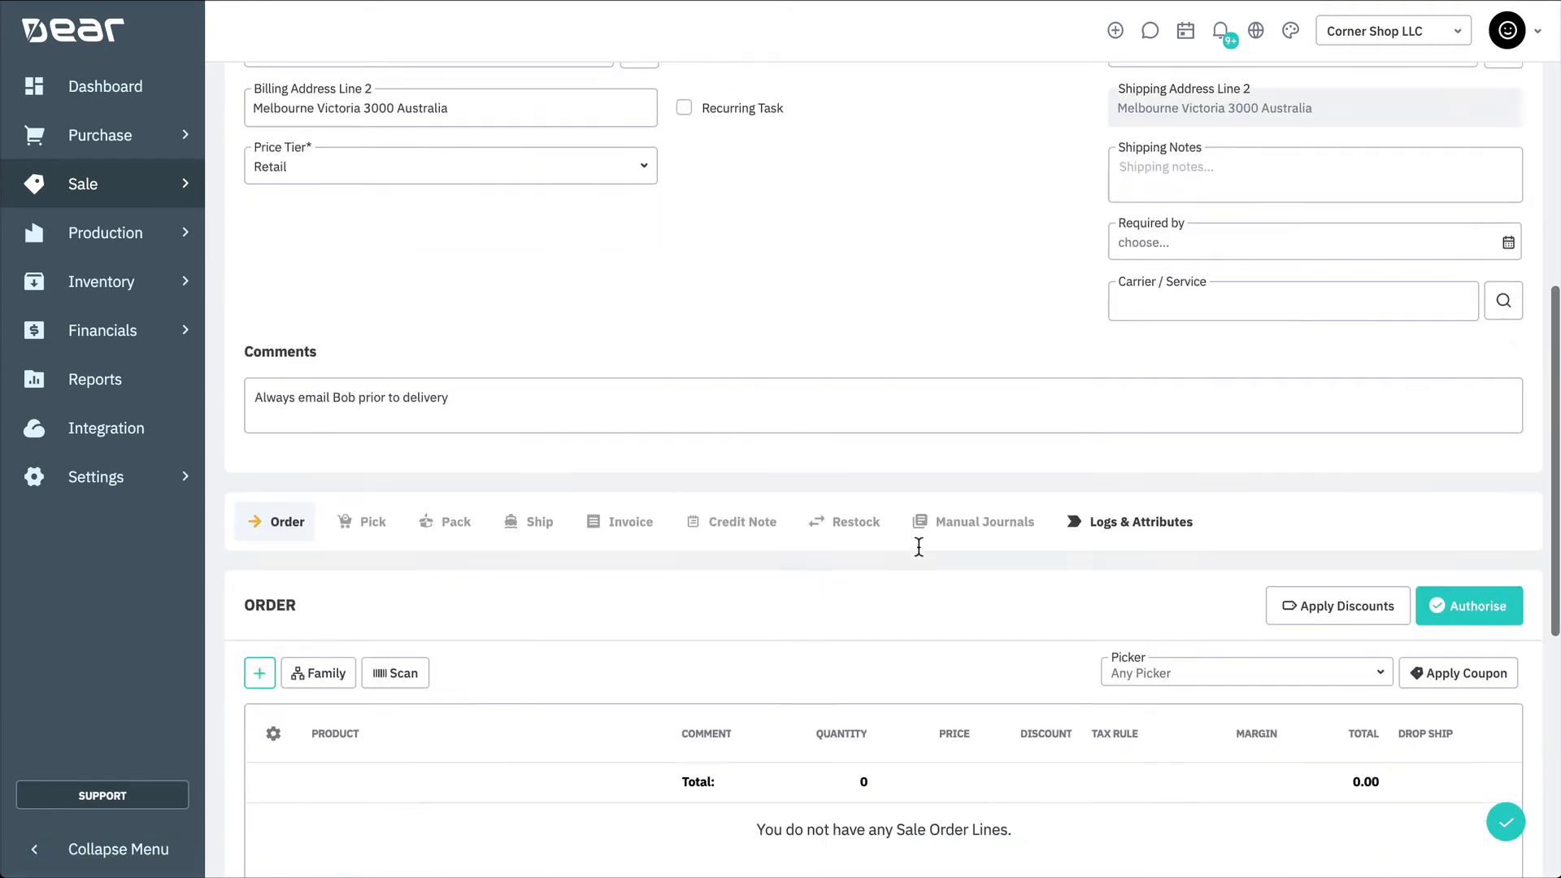
# Step: Add an order line for the OutdoorChair product with quantity 5
pyautogui.click(258, 402)
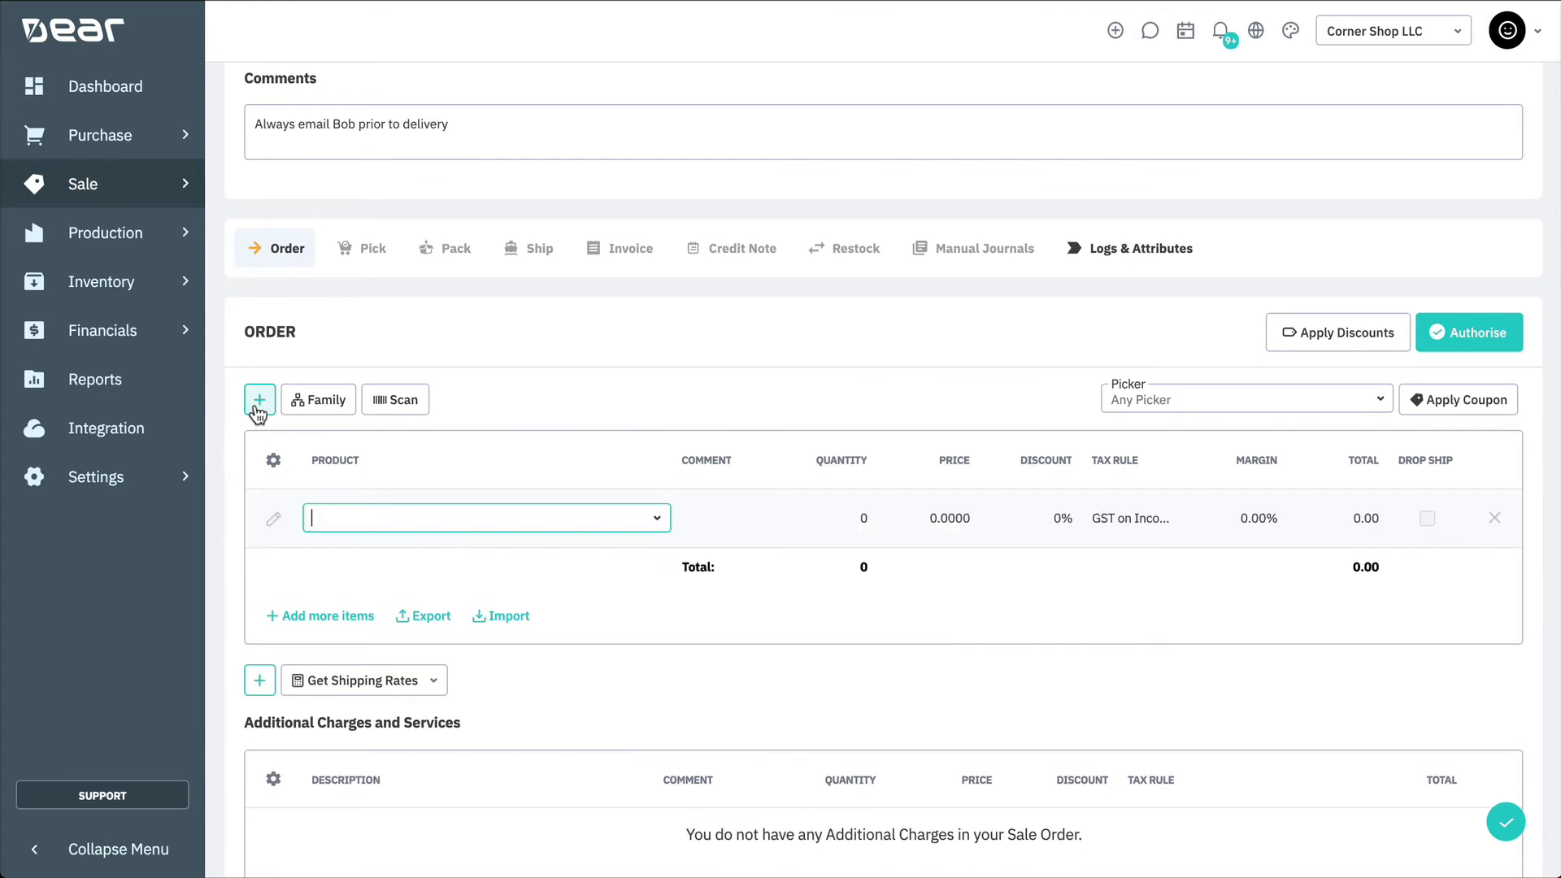
pyautogui.write('outdoor')
pyautogui.click(386, 601)
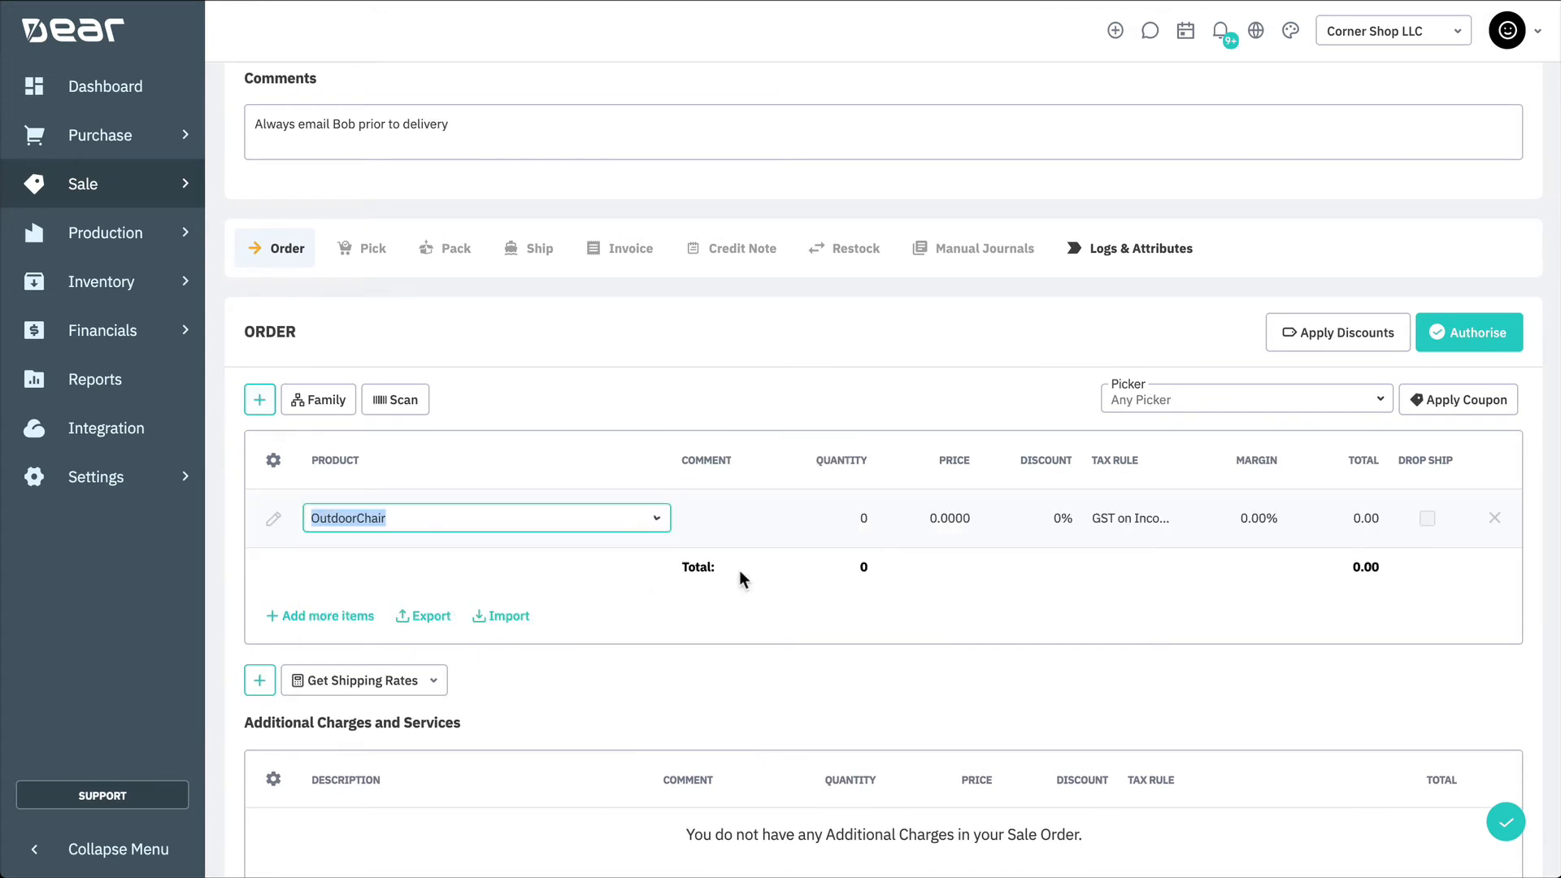
pyautogui.click(862, 518)
pyautogui.write('5')
pyautogui.click(836, 393)
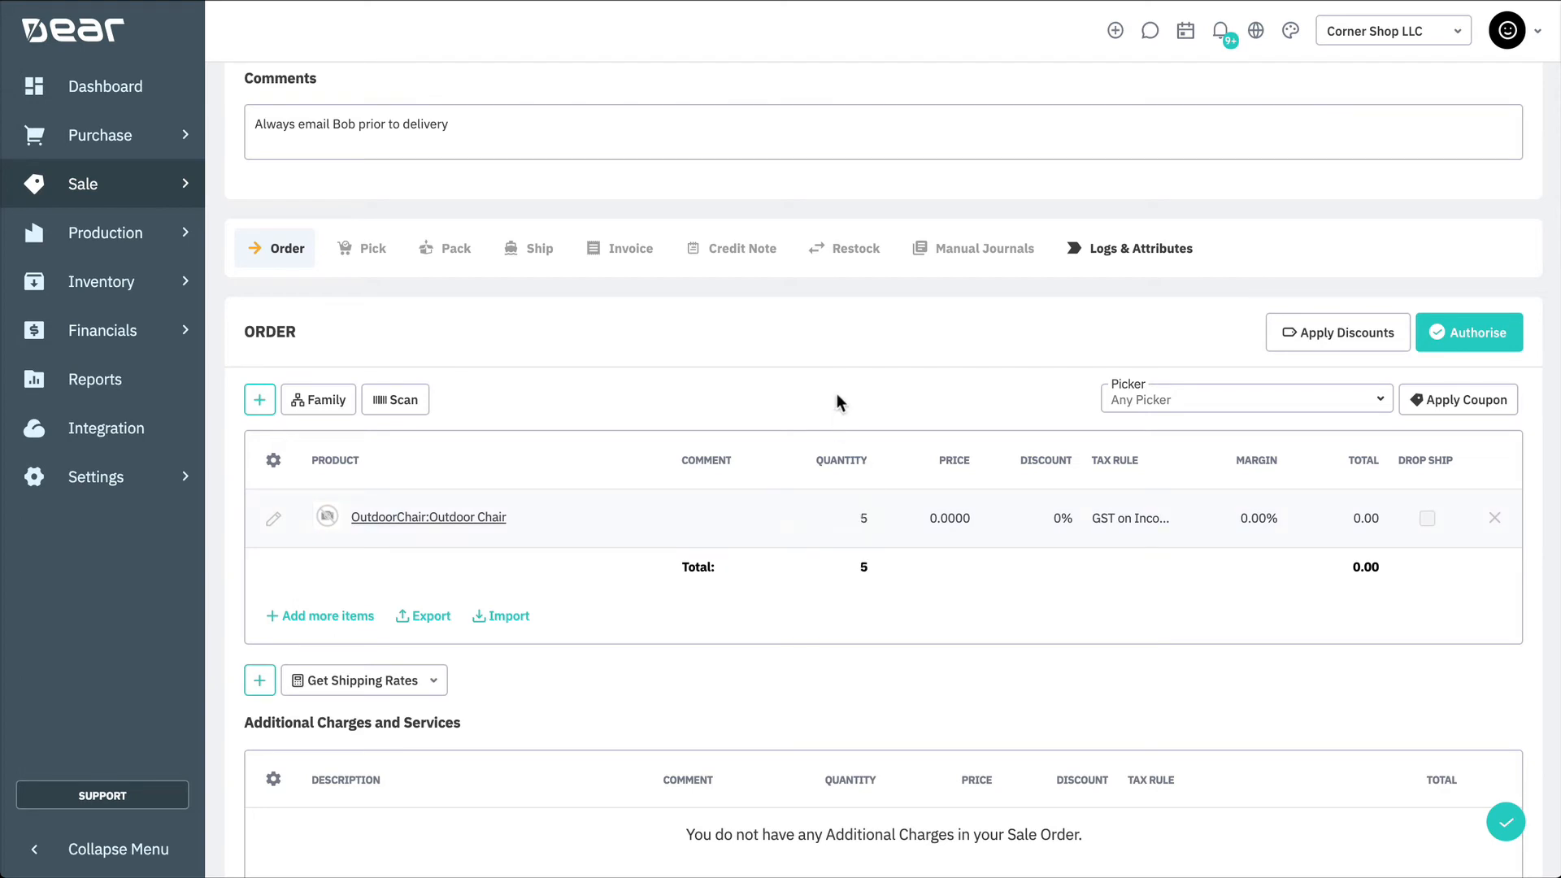
# Step: Authorise the order and auto-pick its items in the pick stage
pyautogui.click(1472, 332)
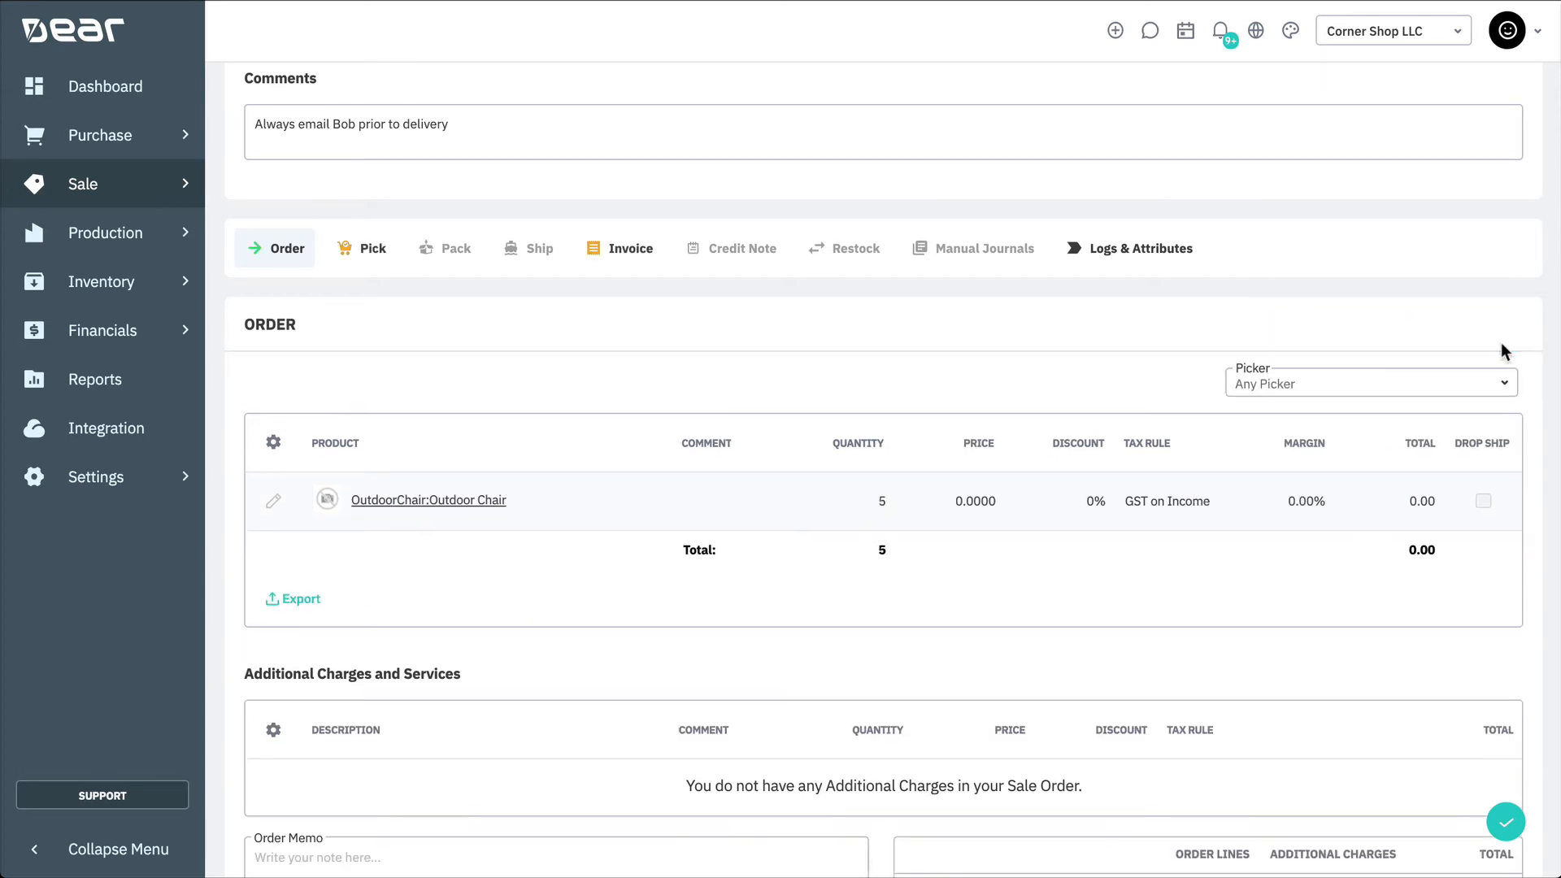
pyautogui.click(369, 257)
pyautogui.click(411, 530)
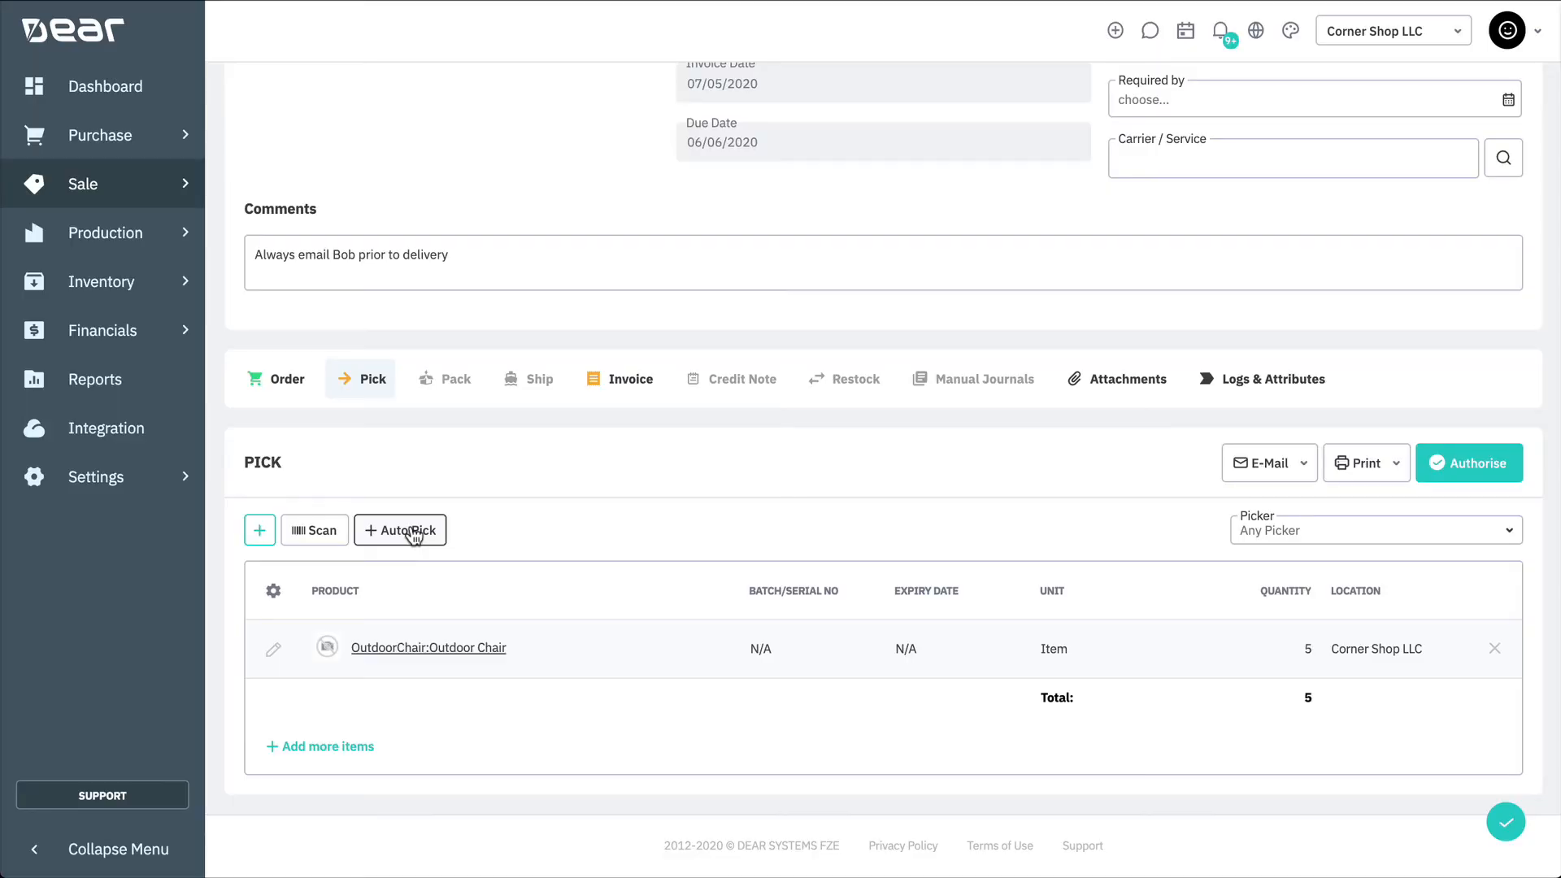
# Step: Authorise the pick, move to the pack stage and copy the picked items into the pack
pyautogui.click(1452, 486)
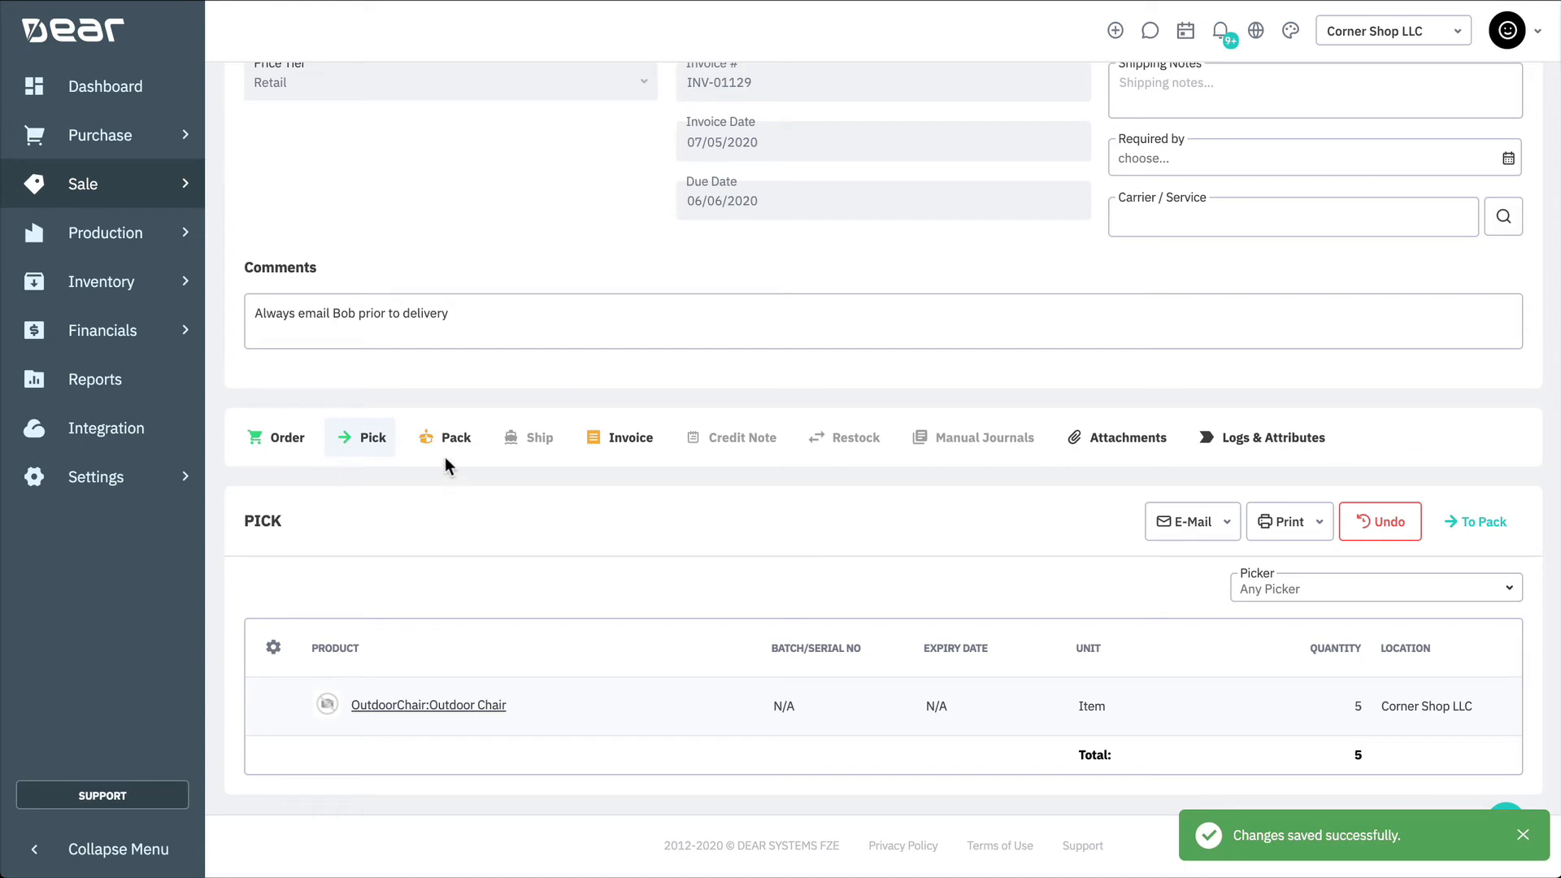
pyautogui.click(445, 452)
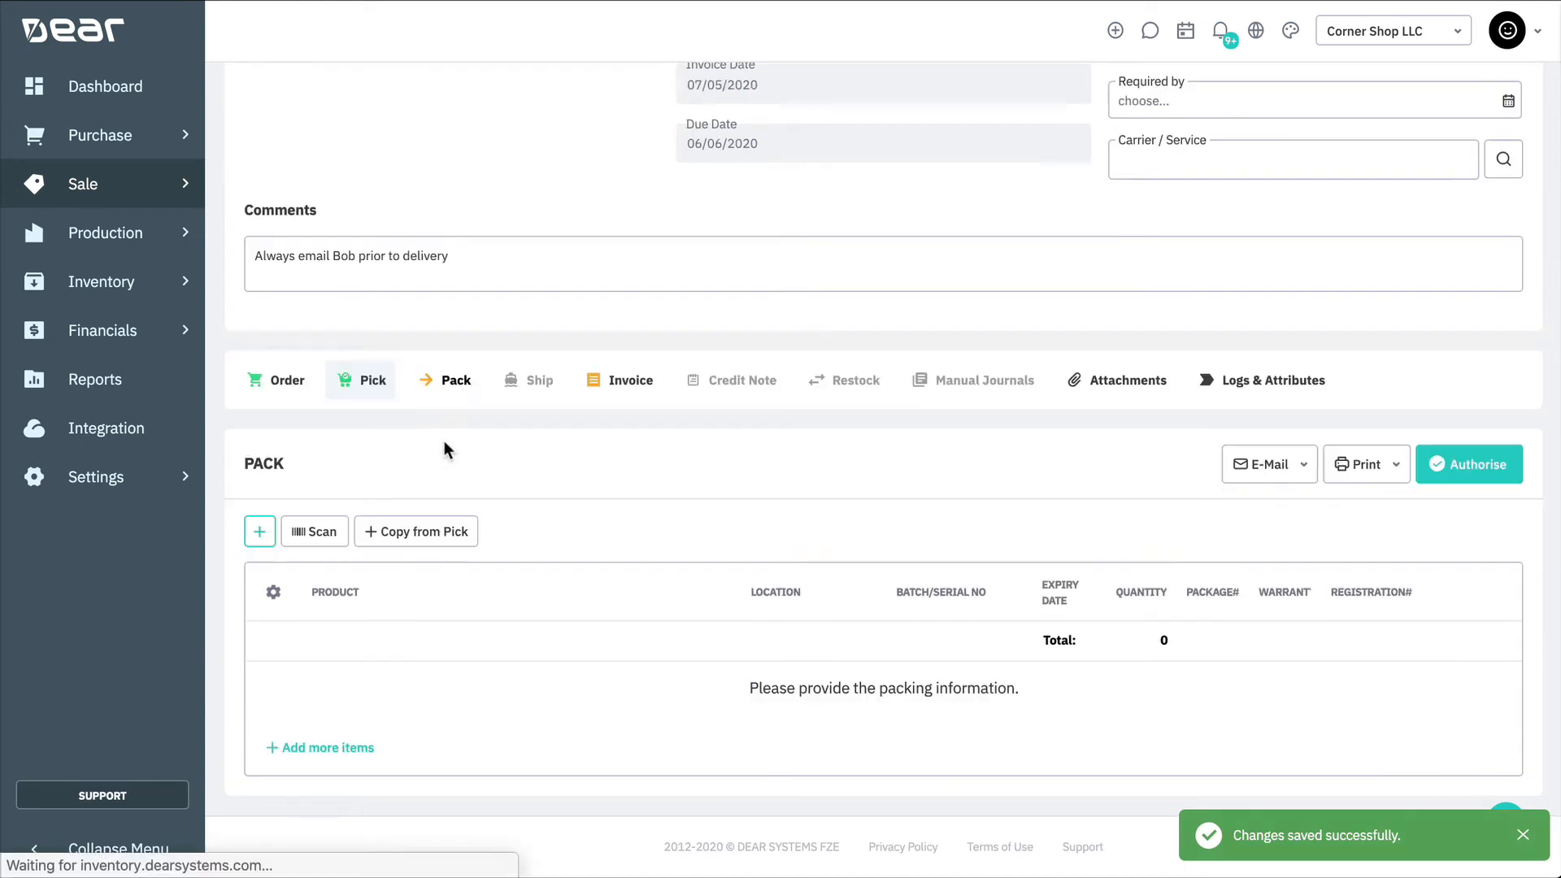
pyautogui.click(403, 527)
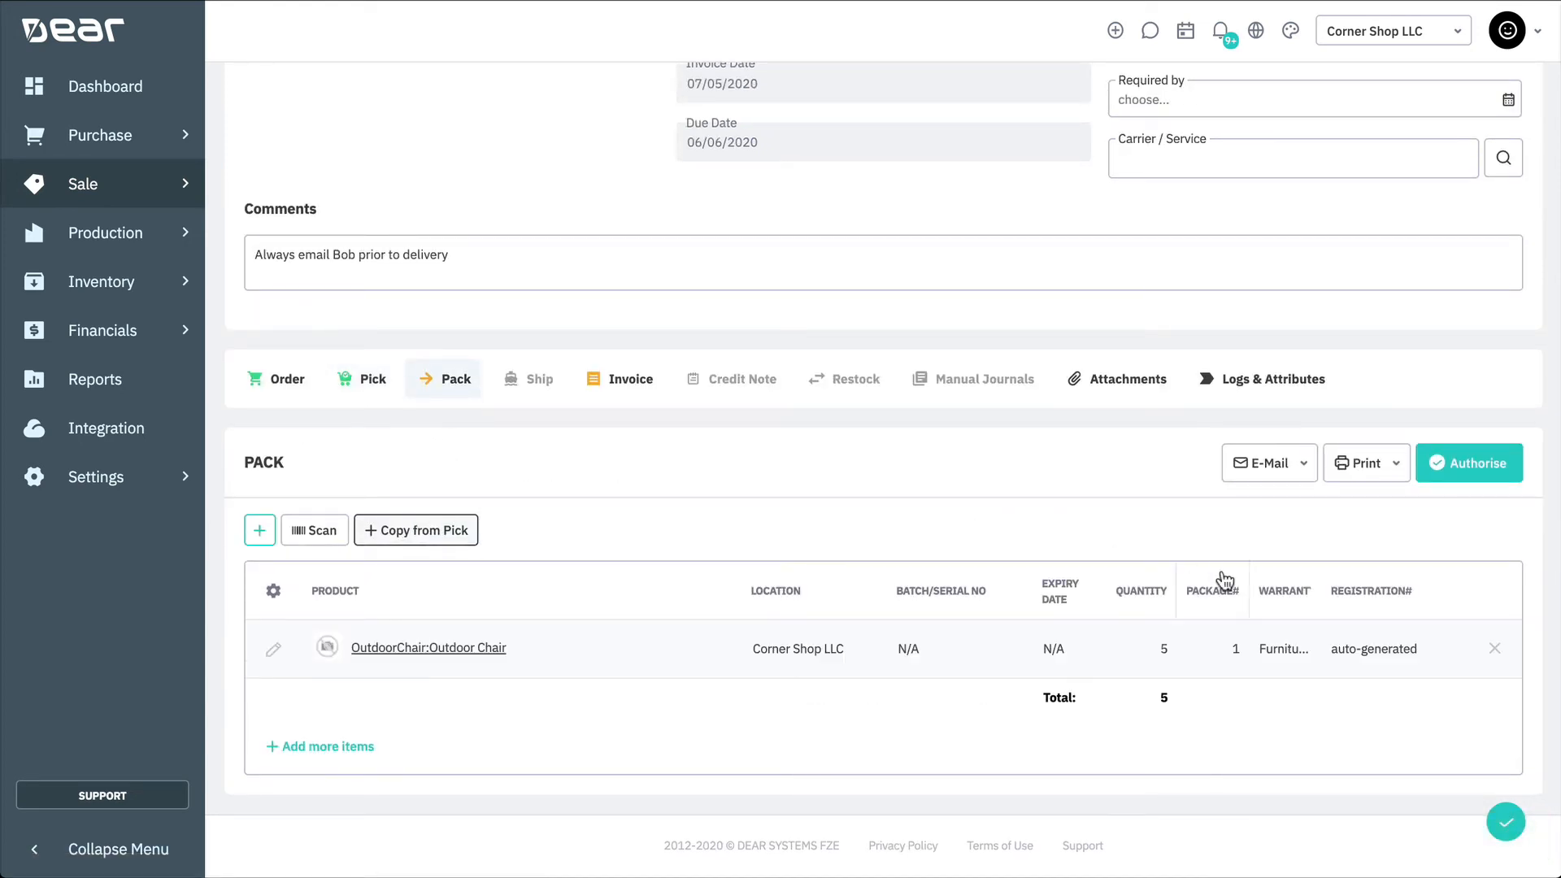
# Step: Authorise the pack and copy the Outdoor Chair line's warranty registration number
pyautogui.click(1286, 649)
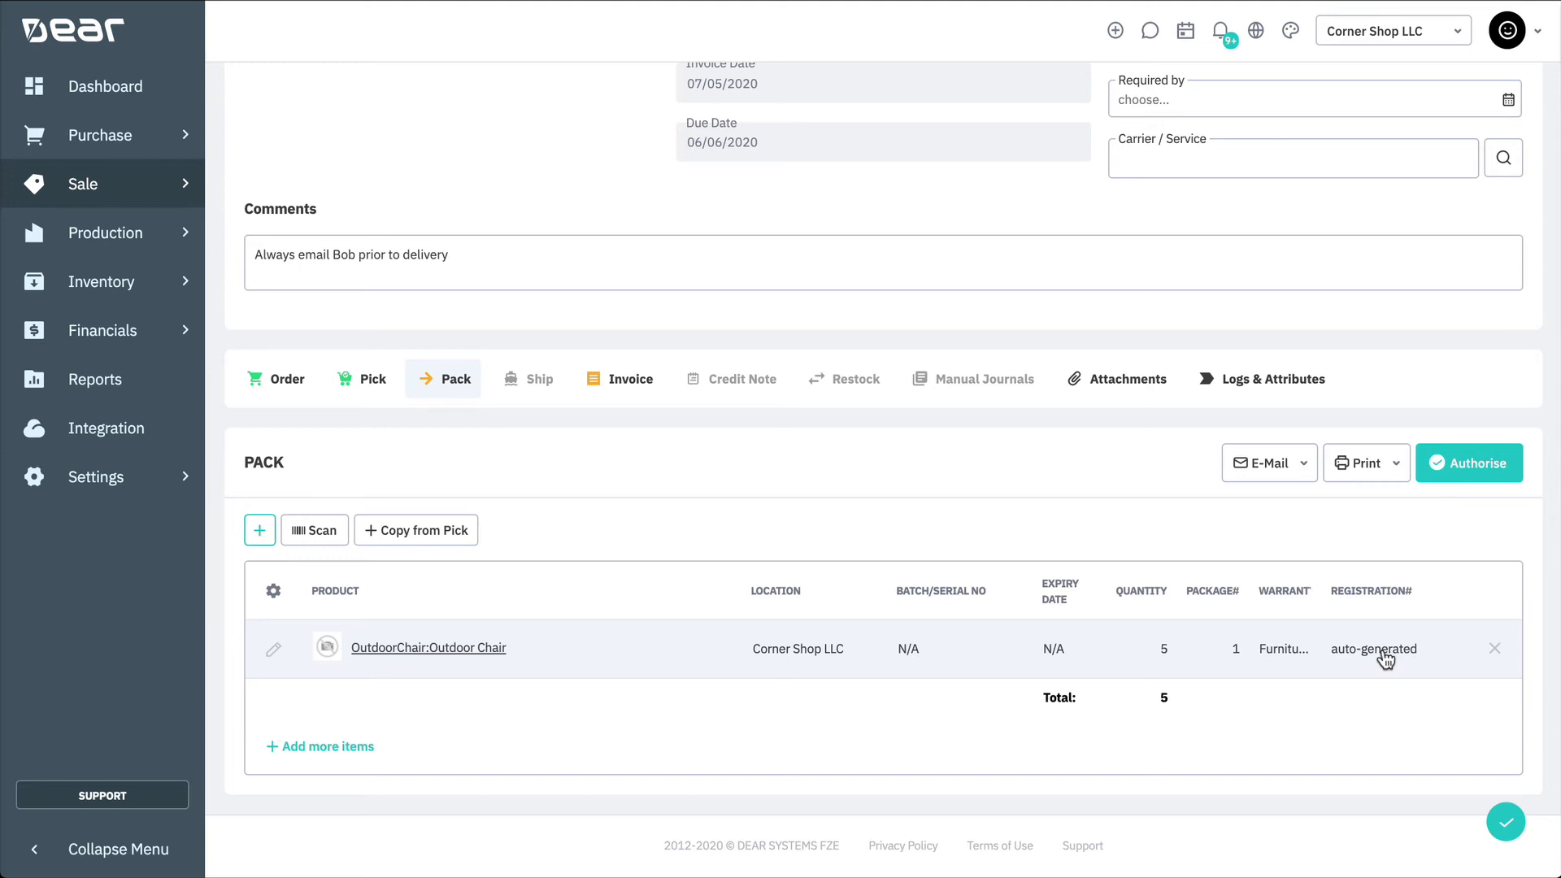
pyautogui.click(1501, 481)
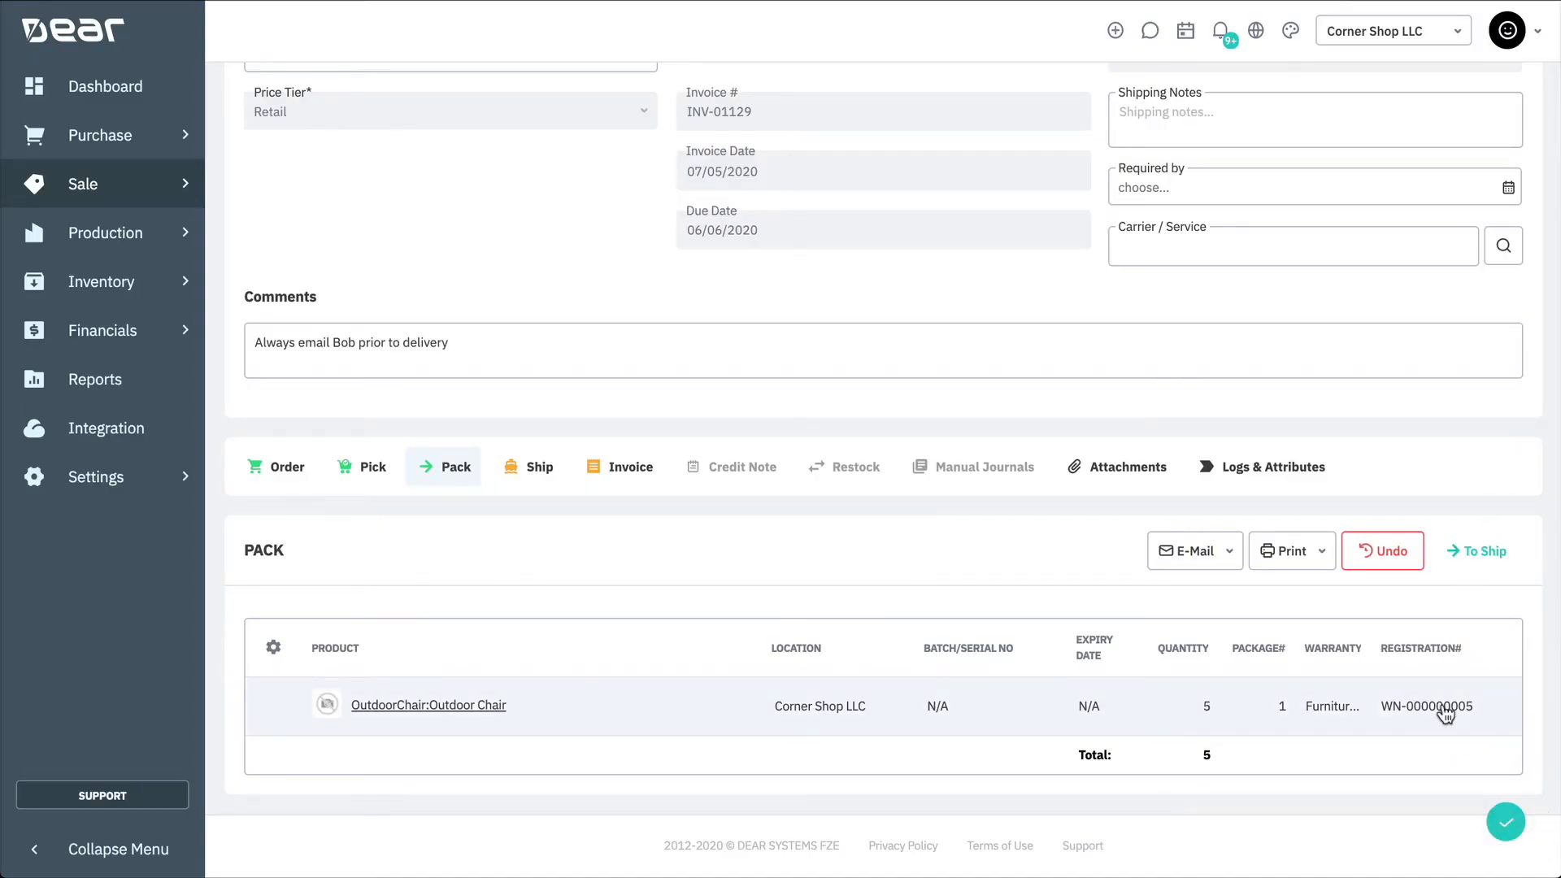
pyautogui.moveTo(1476, 709); pyautogui.dragTo(1387, 714)
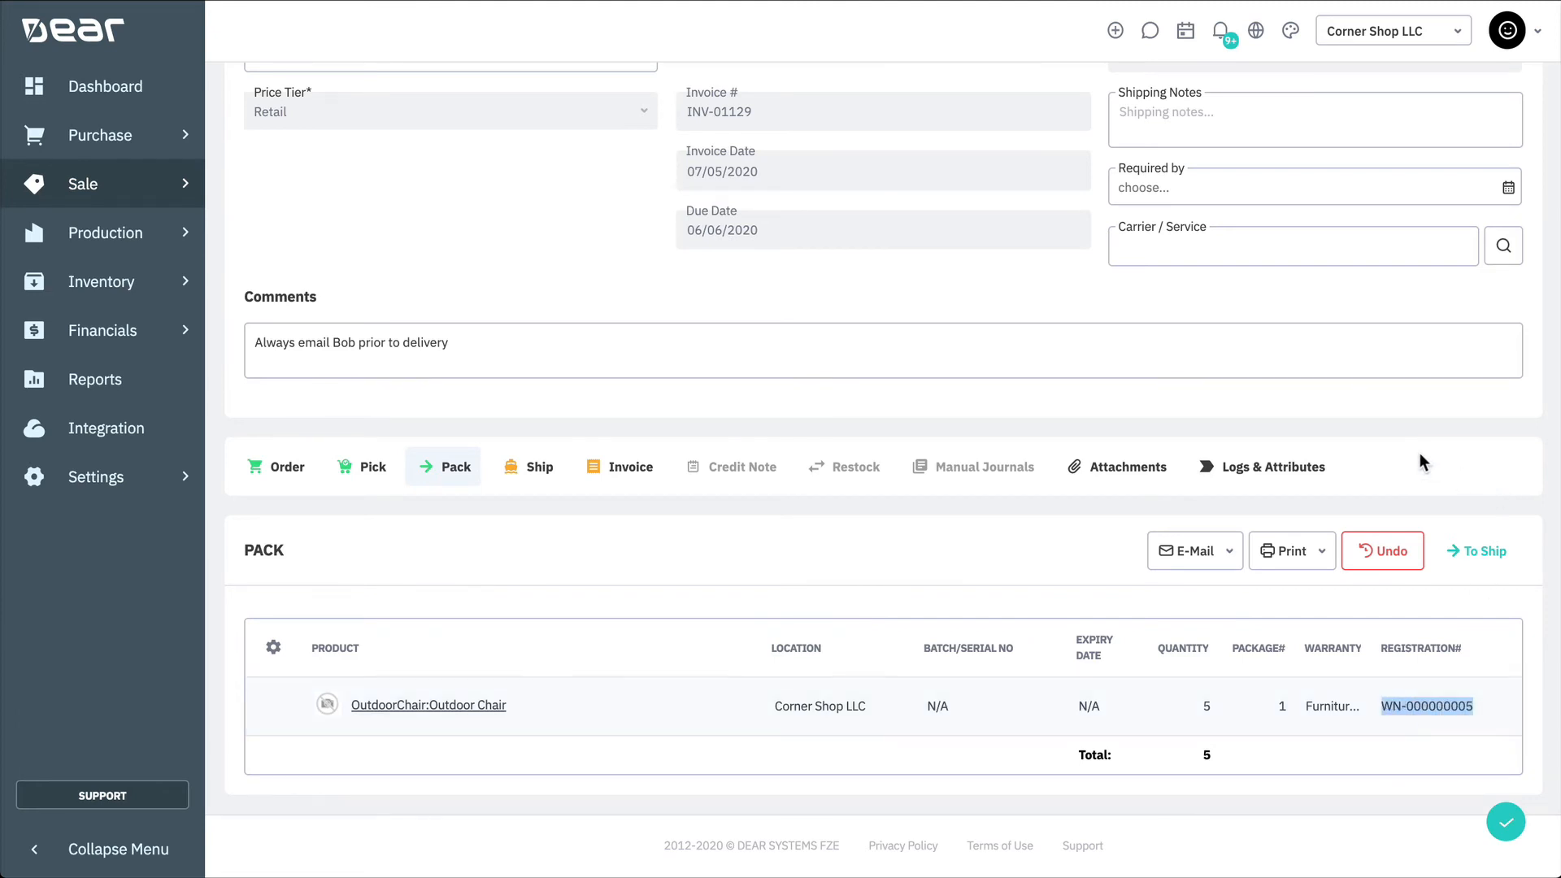
pyautogui.click(1353, 754)
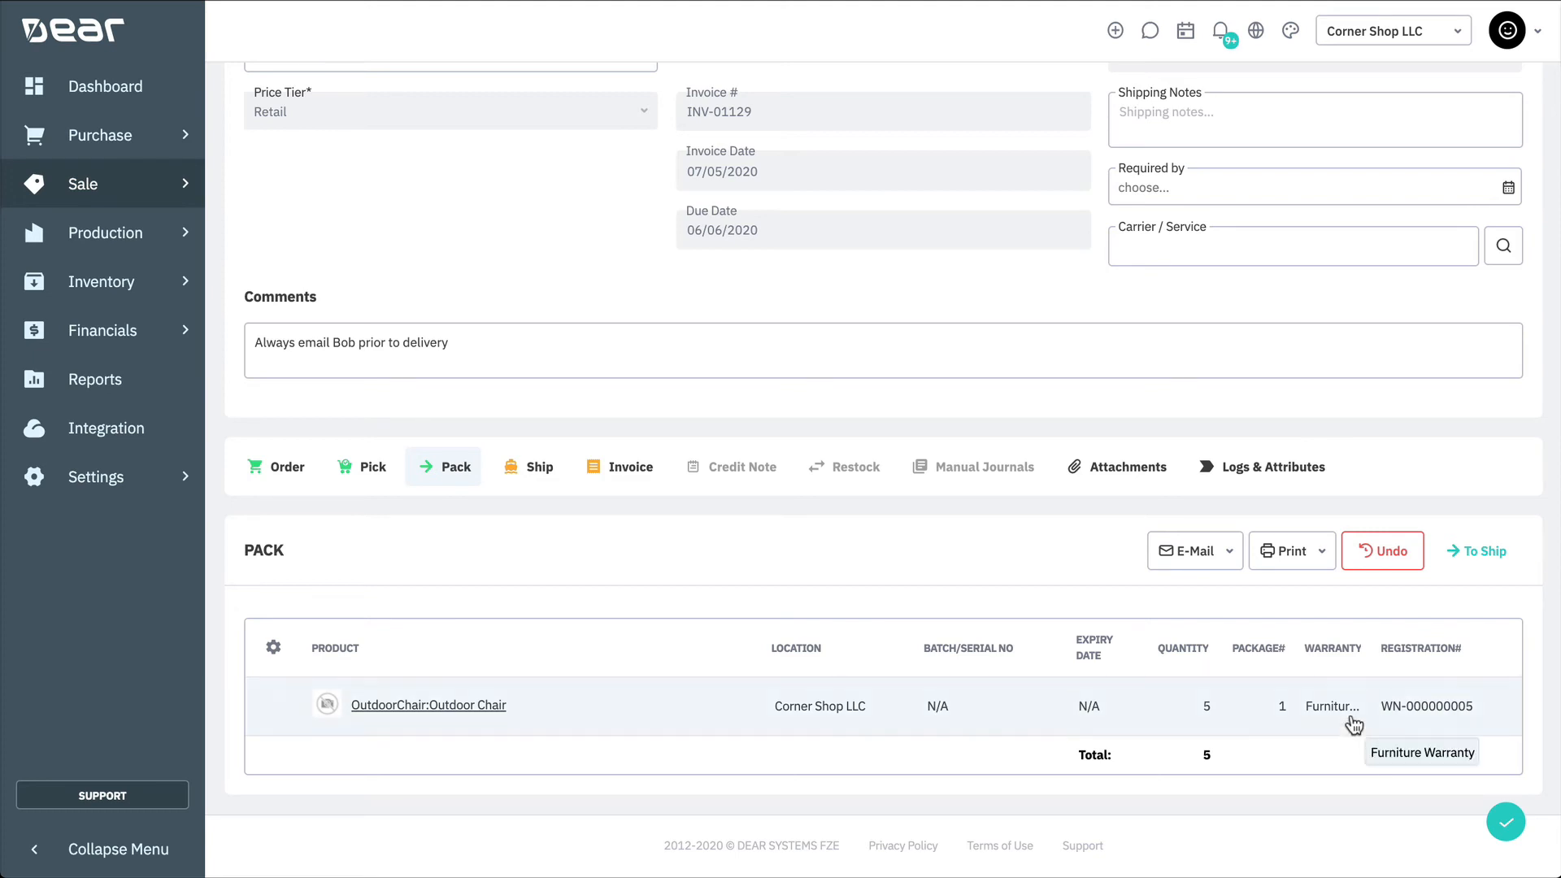
# Step: Check the pack's print options for warranty certificates, then open the Warranties list under Sale
pyautogui.click(1319, 561)
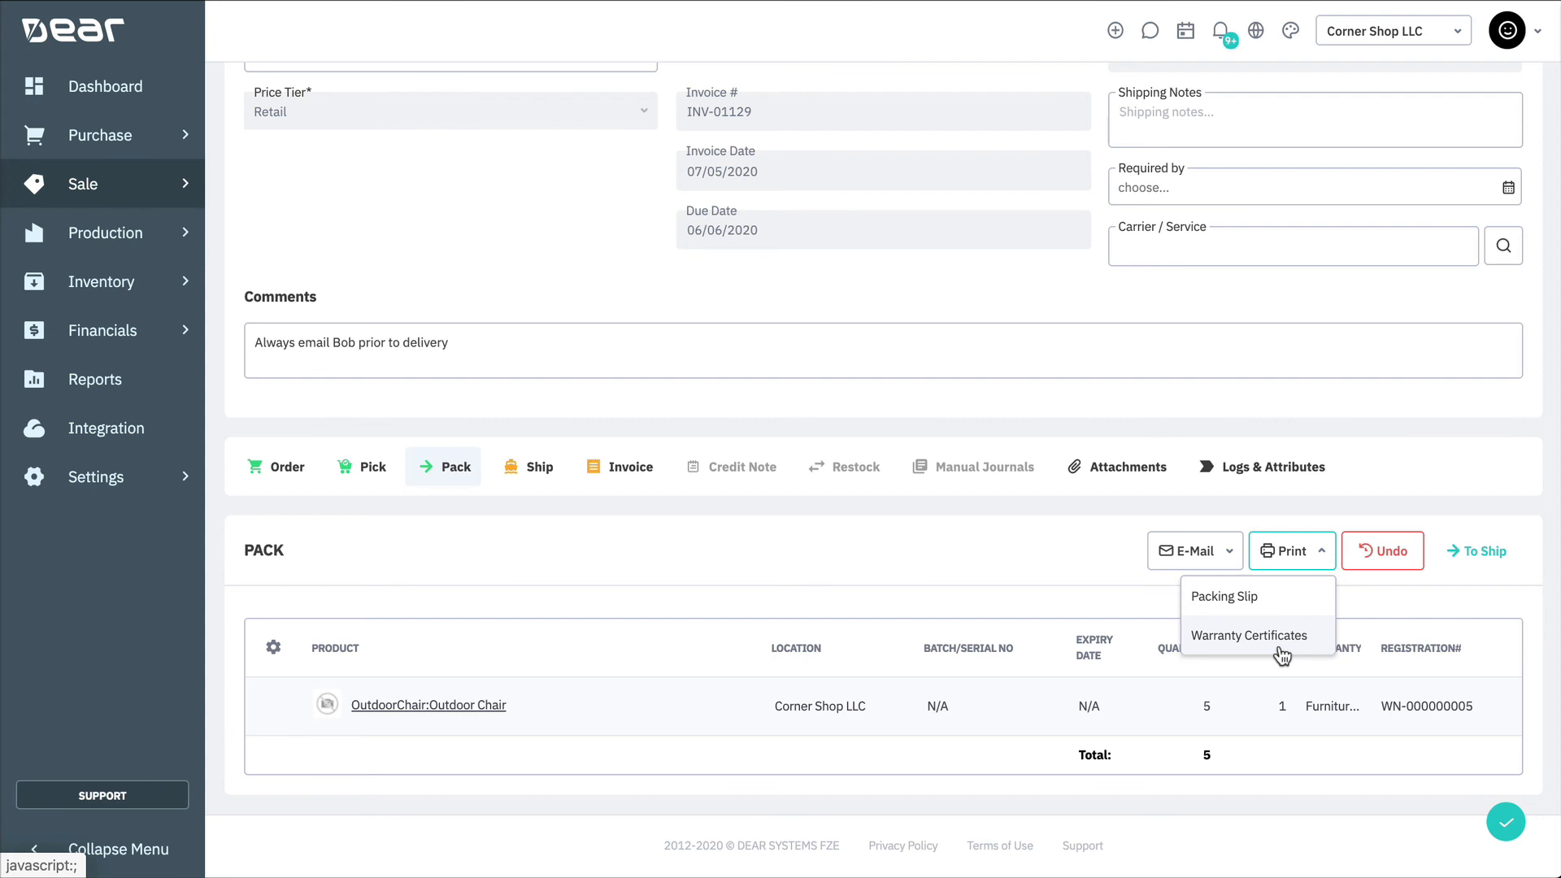
pyautogui.click(1314, 551)
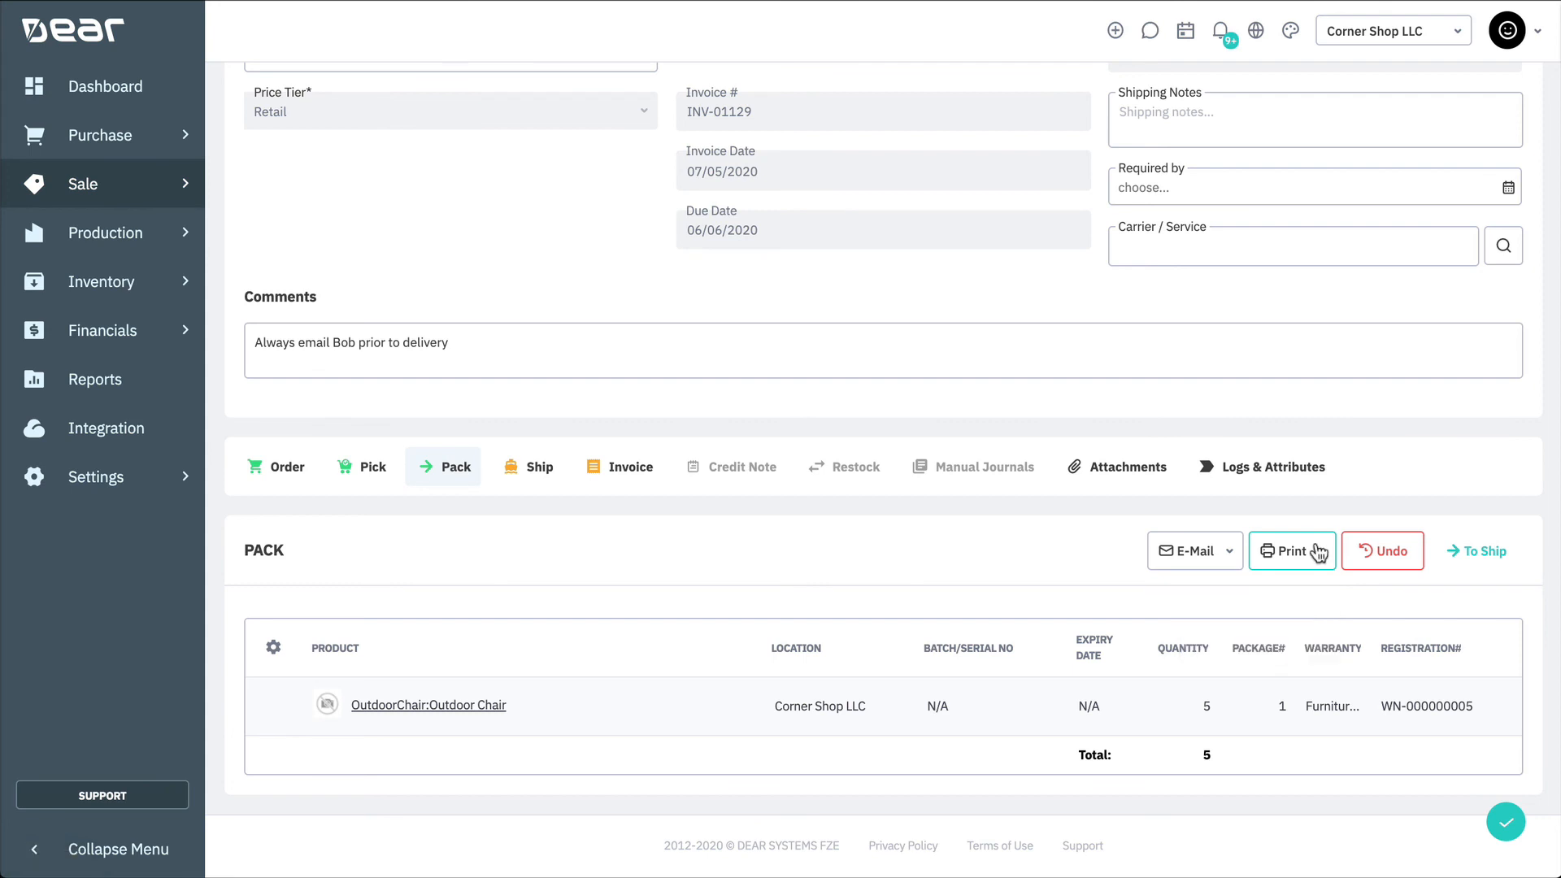
pyautogui.click(112, 188)
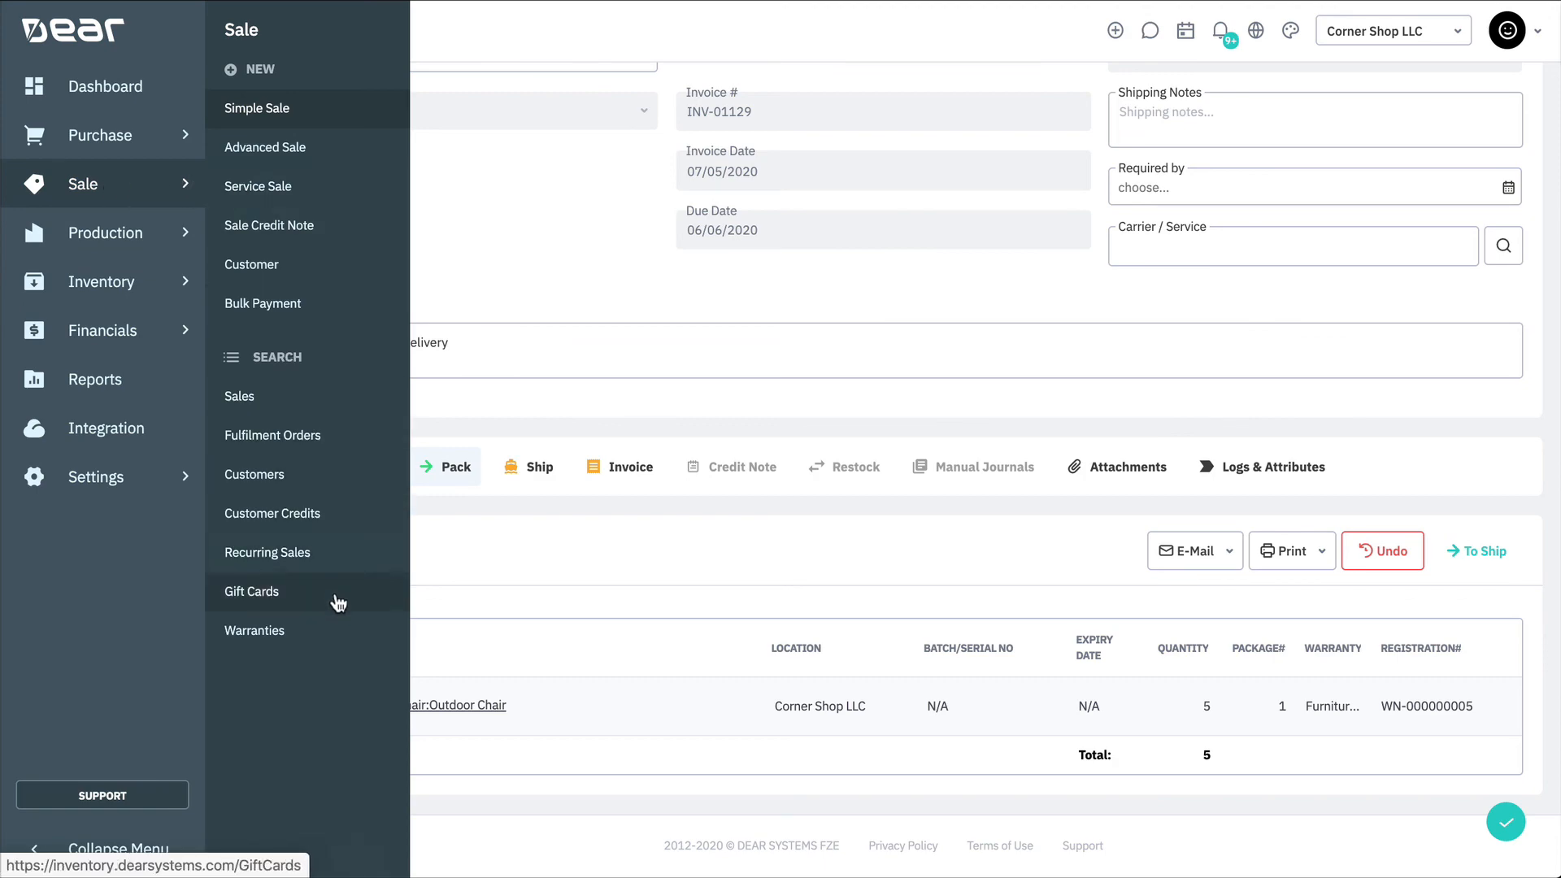
pyautogui.click(336, 631)
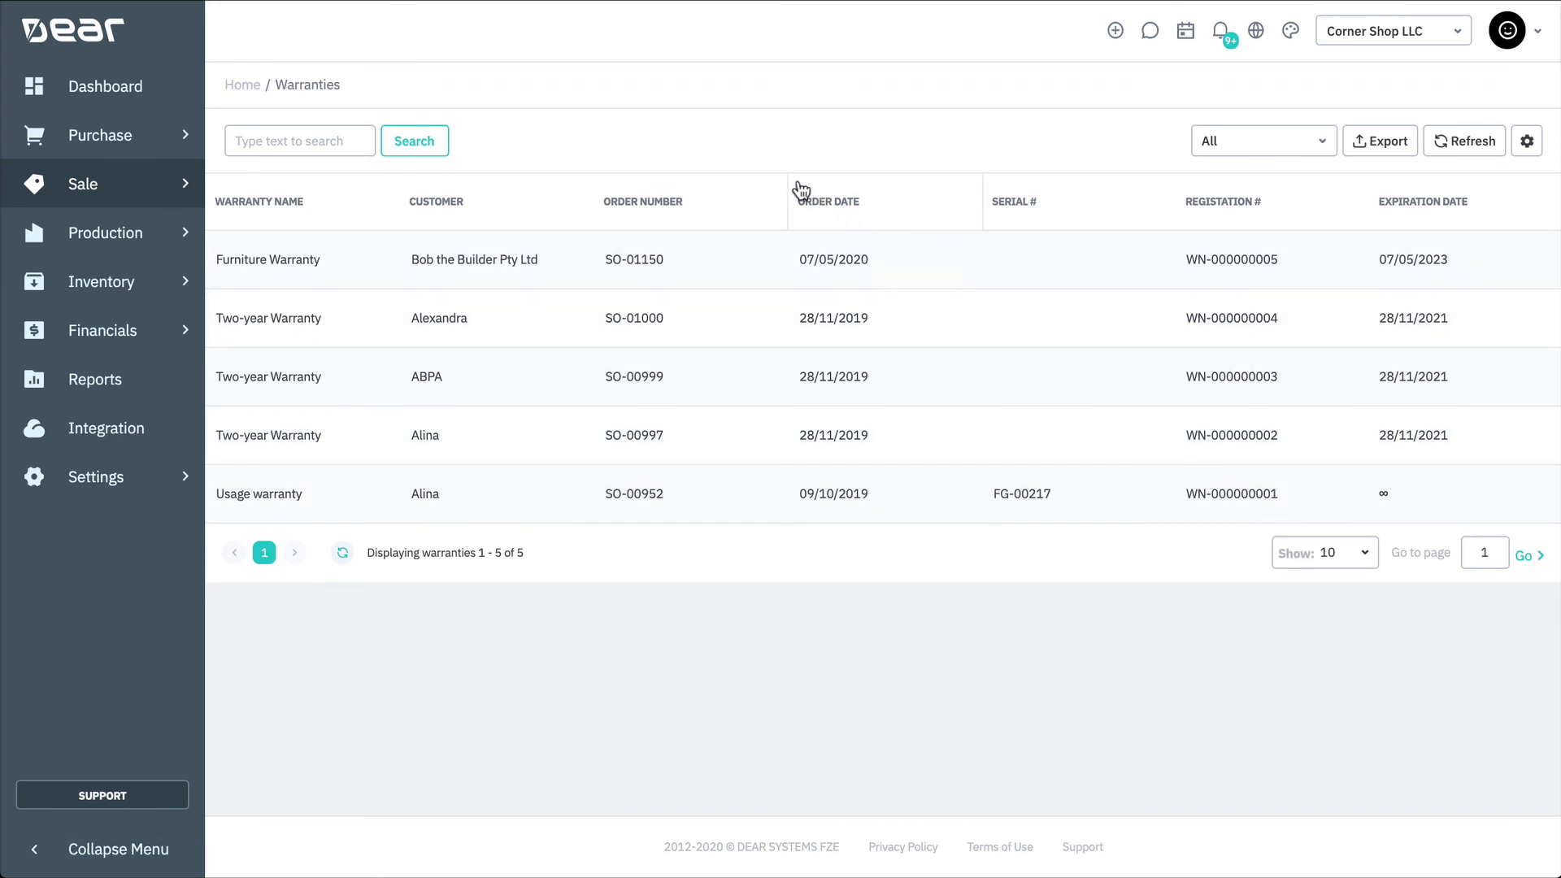
# Step: Search the warranties for the copied registration number WN-000000005
pyautogui.click(301, 140)
pyautogui.hotkey('ctrl', 'v')
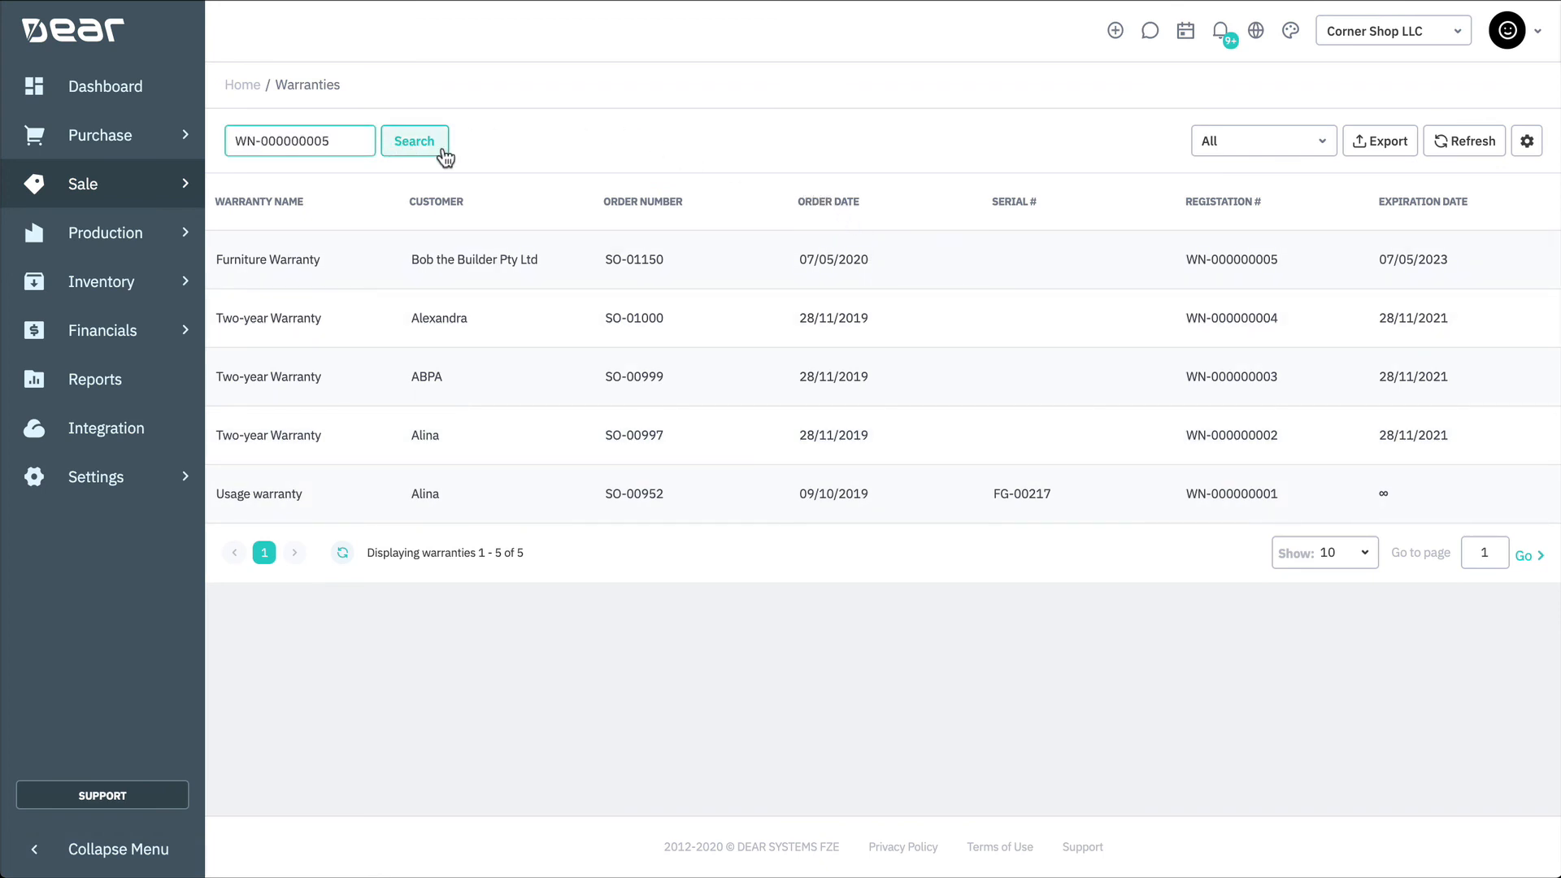
pyautogui.click(443, 153)
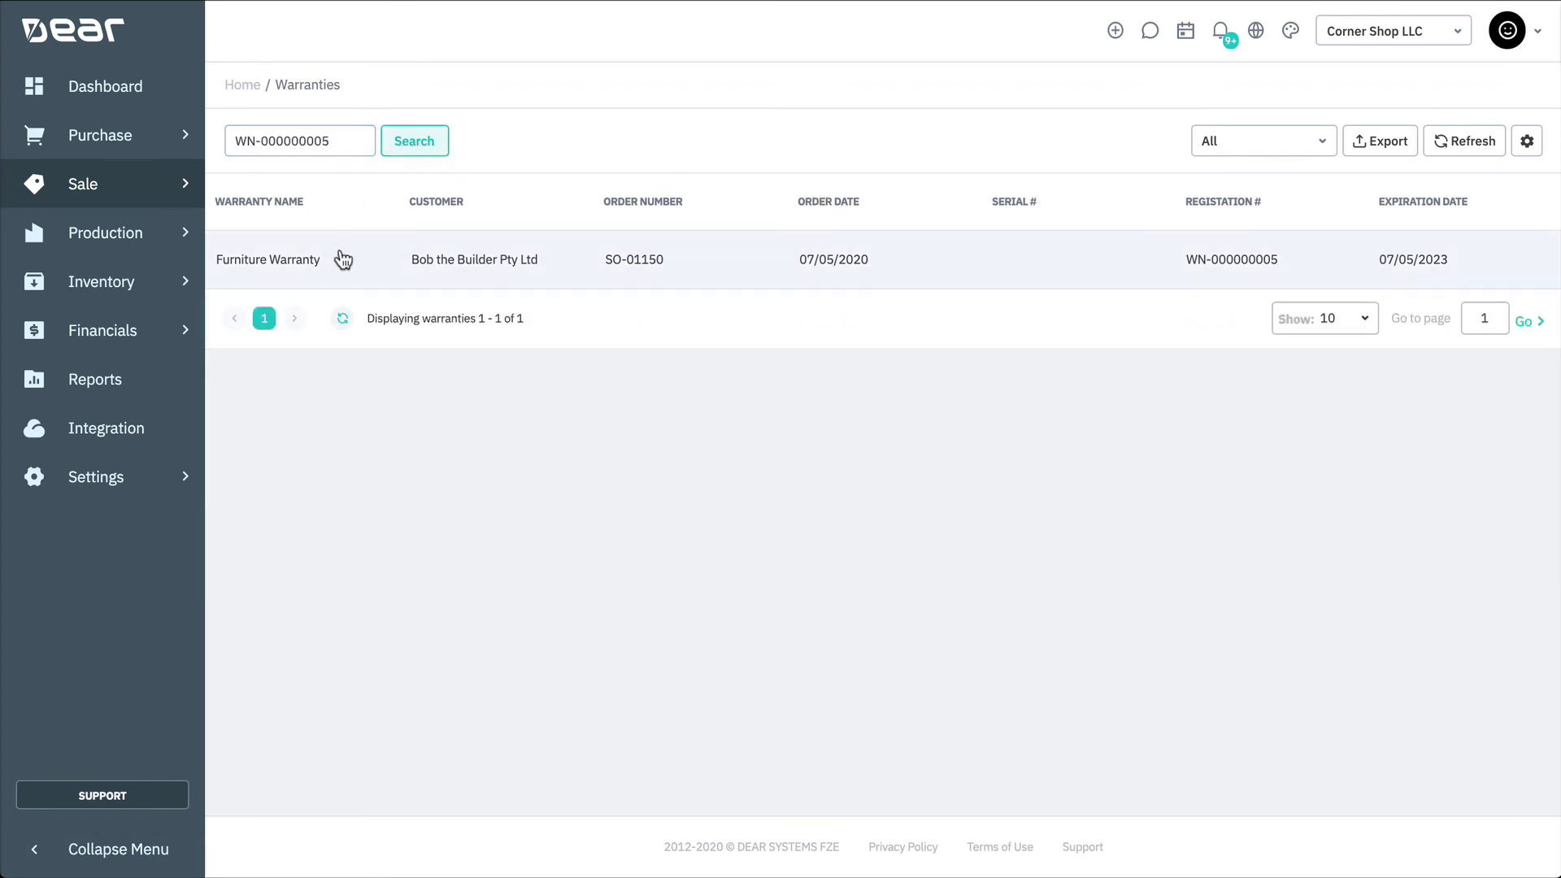